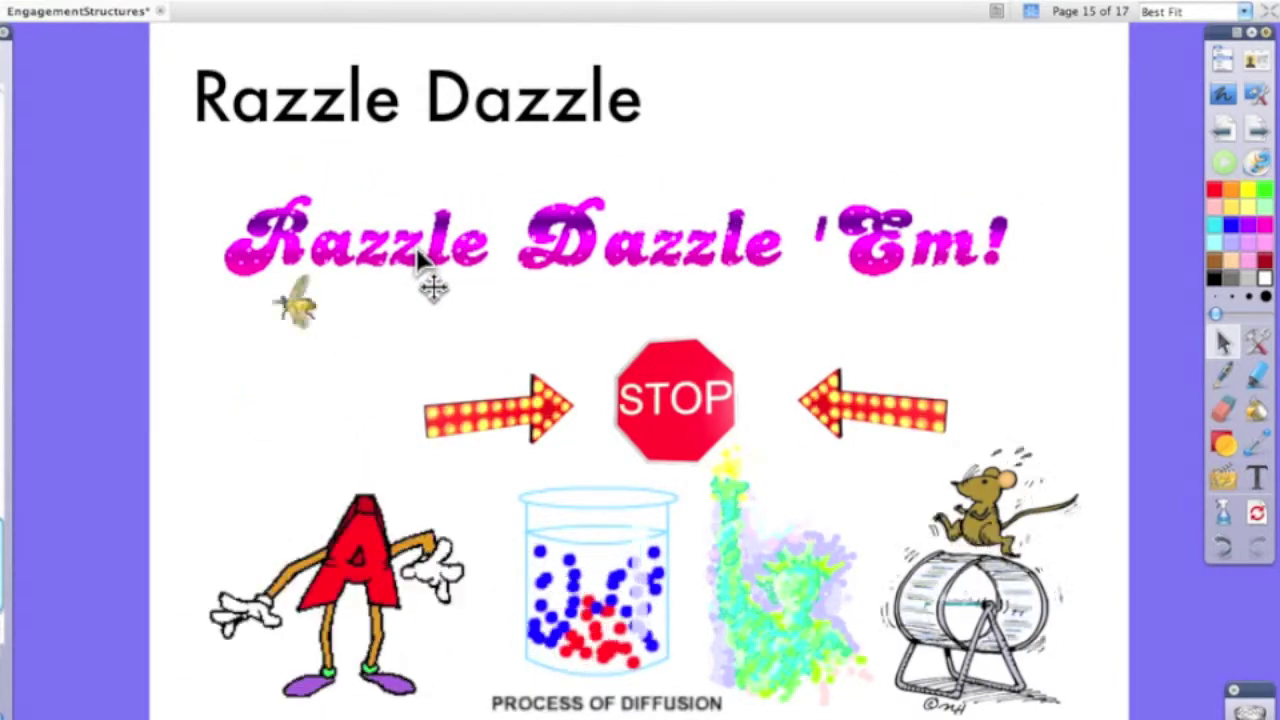
Step: Raise the right-pointing arrow up beside the stop sign on the Razzle Dazzle page
left_click_drag(488, 394, 511, 331)
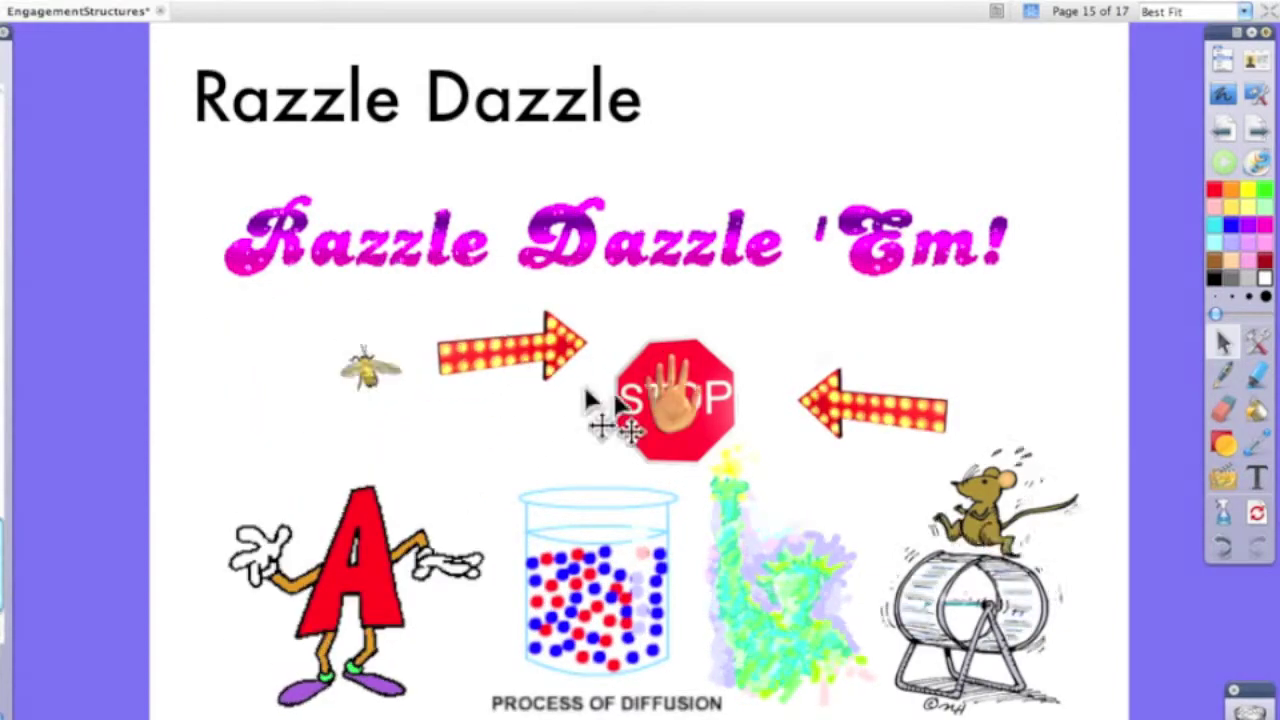
Step: Move the left-pointing arrow beside the Razzle Dazzle title and nudge the right-pointing arrow down-left
left_click_drag(829, 400, 710, 108)
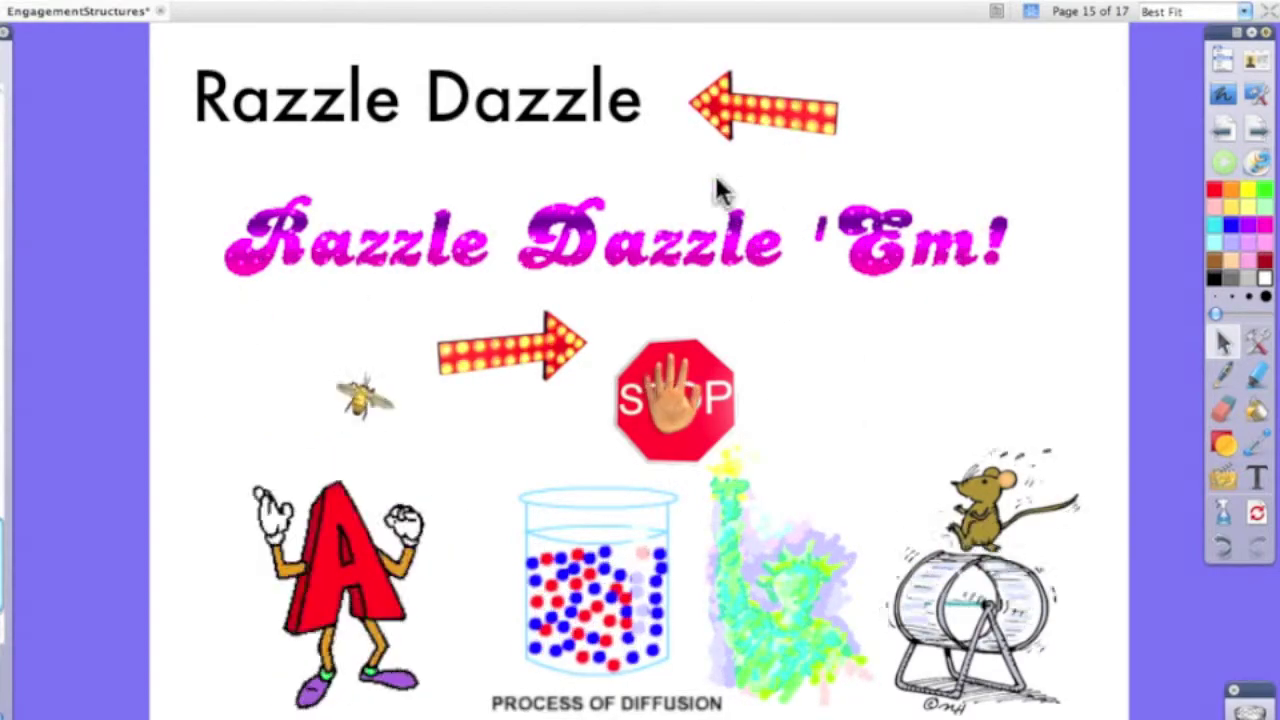
left_click_drag(543, 356, 522, 375)
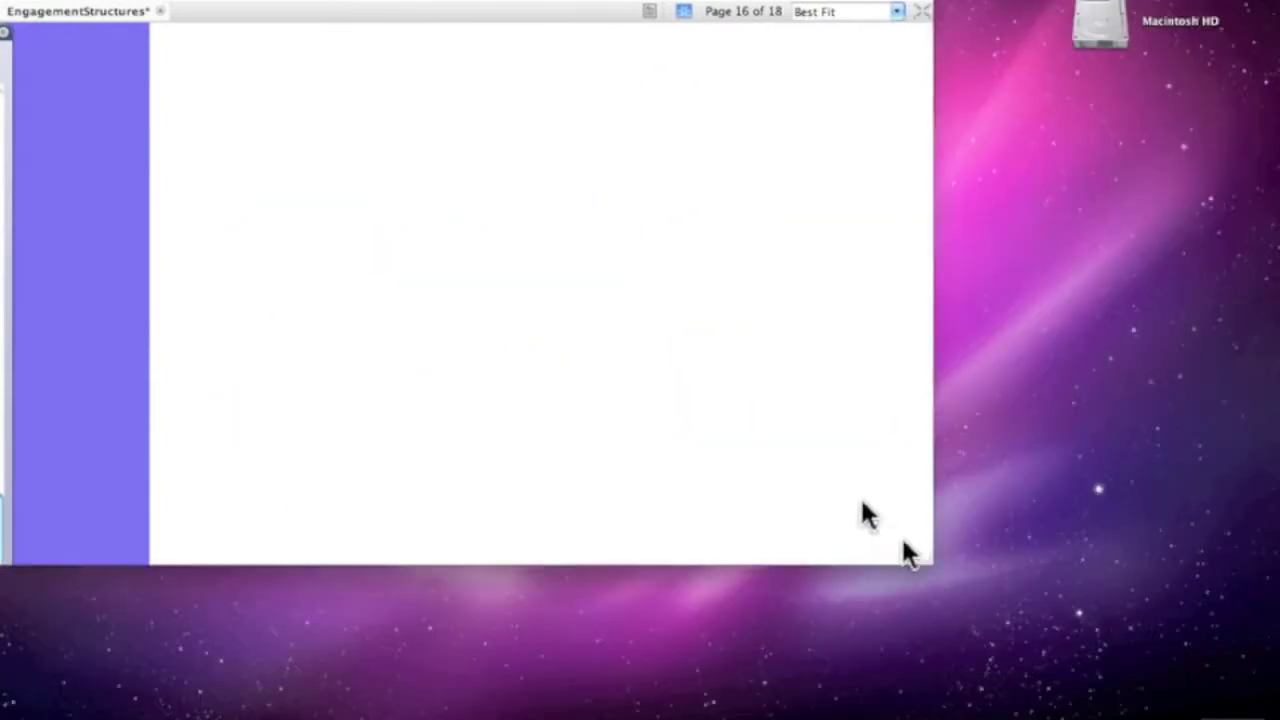
left_click_drag(903, 545, 589, 322)
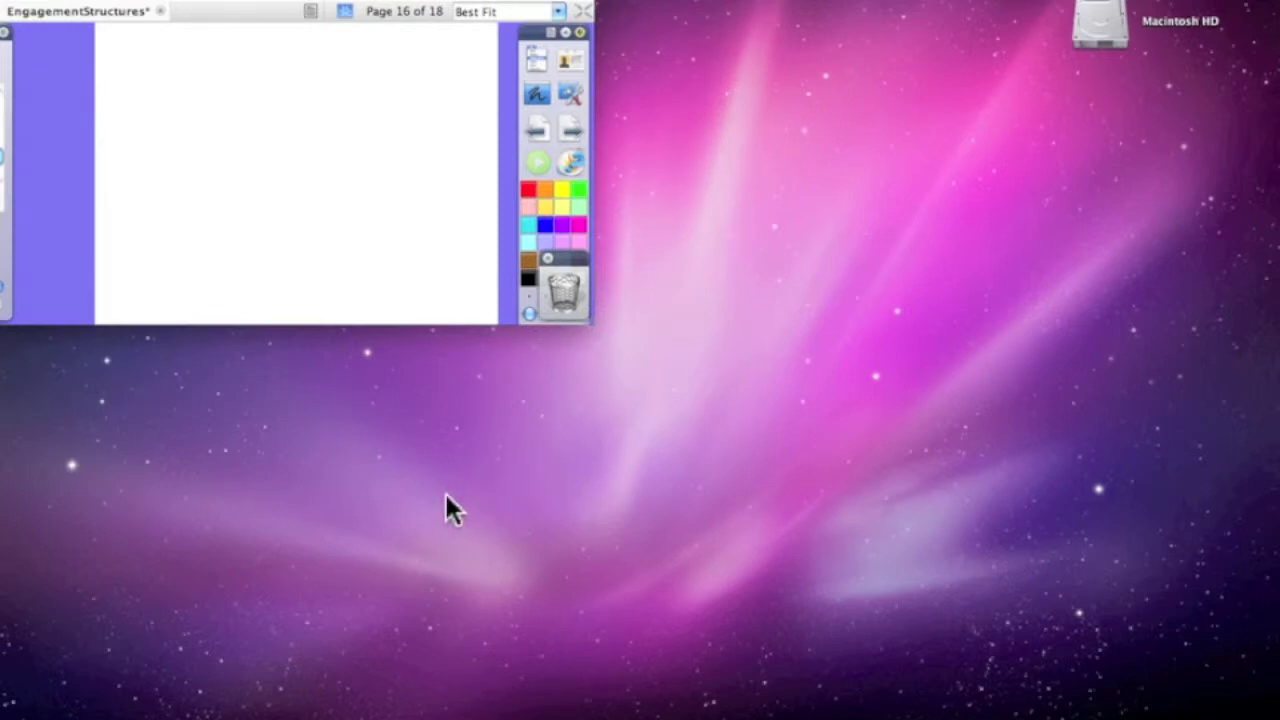
mouse_move(385, 714)
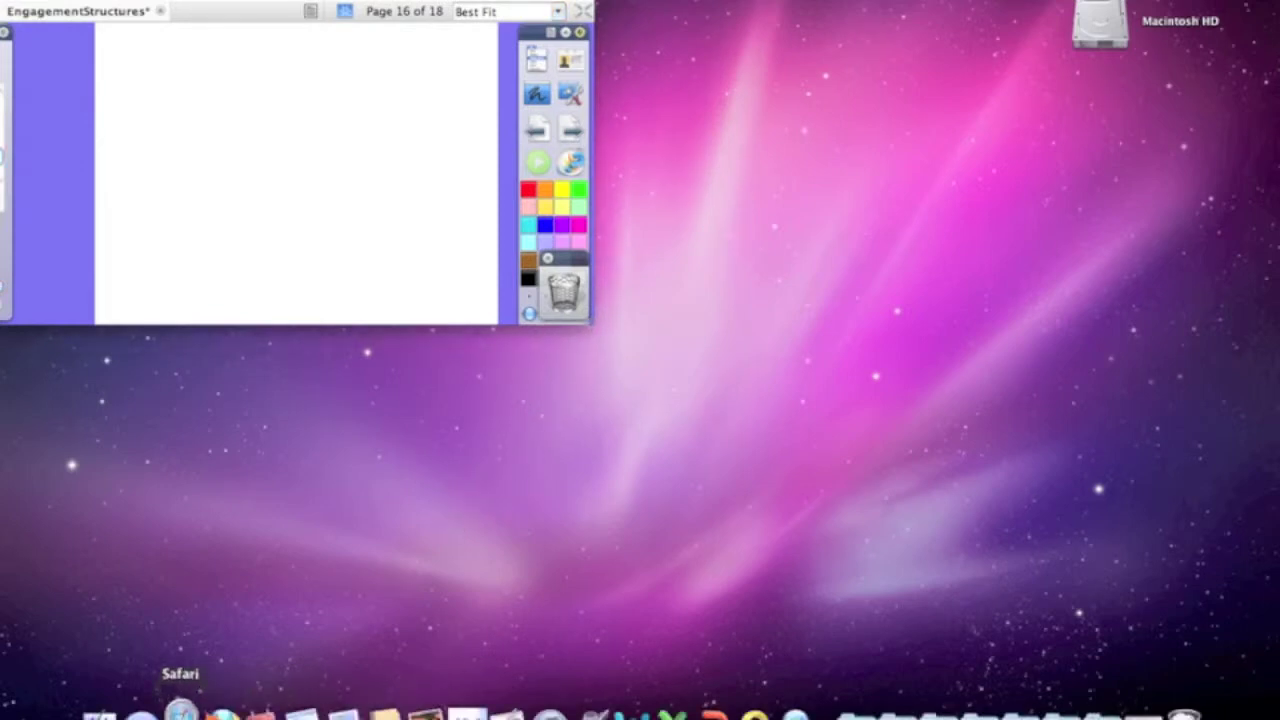
left_click(181, 712)
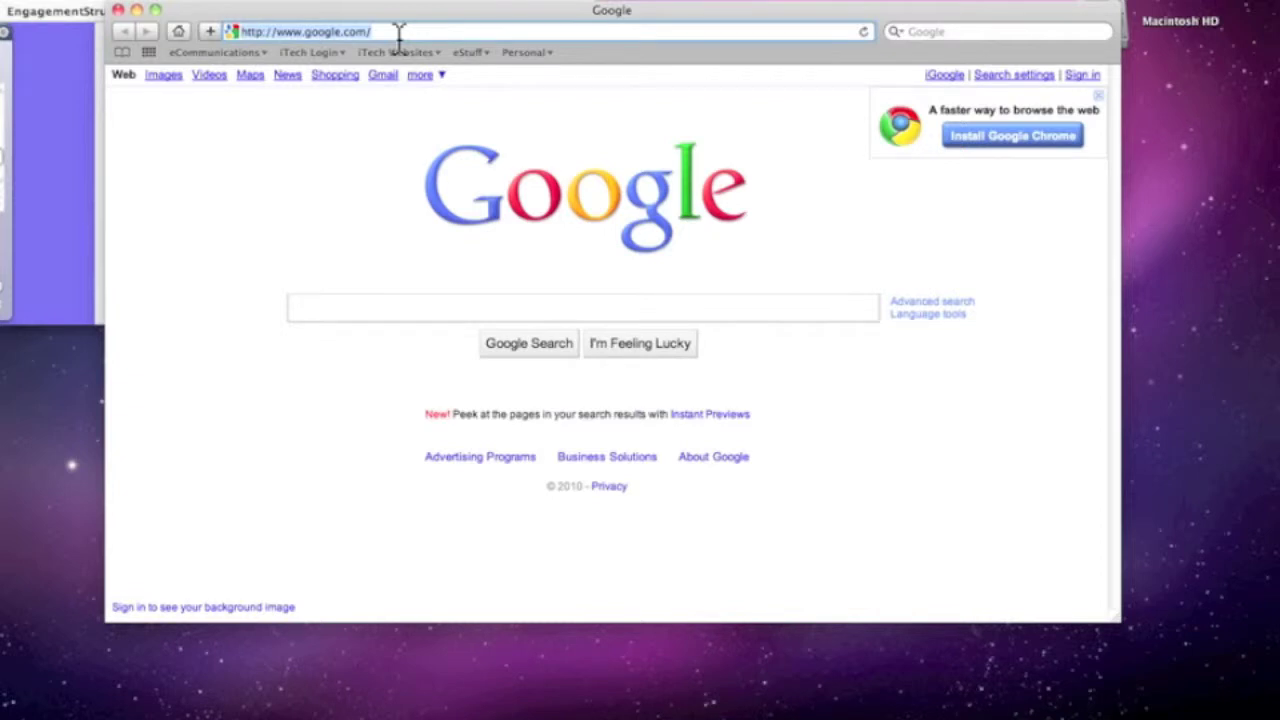
type("www.nsd.org/")
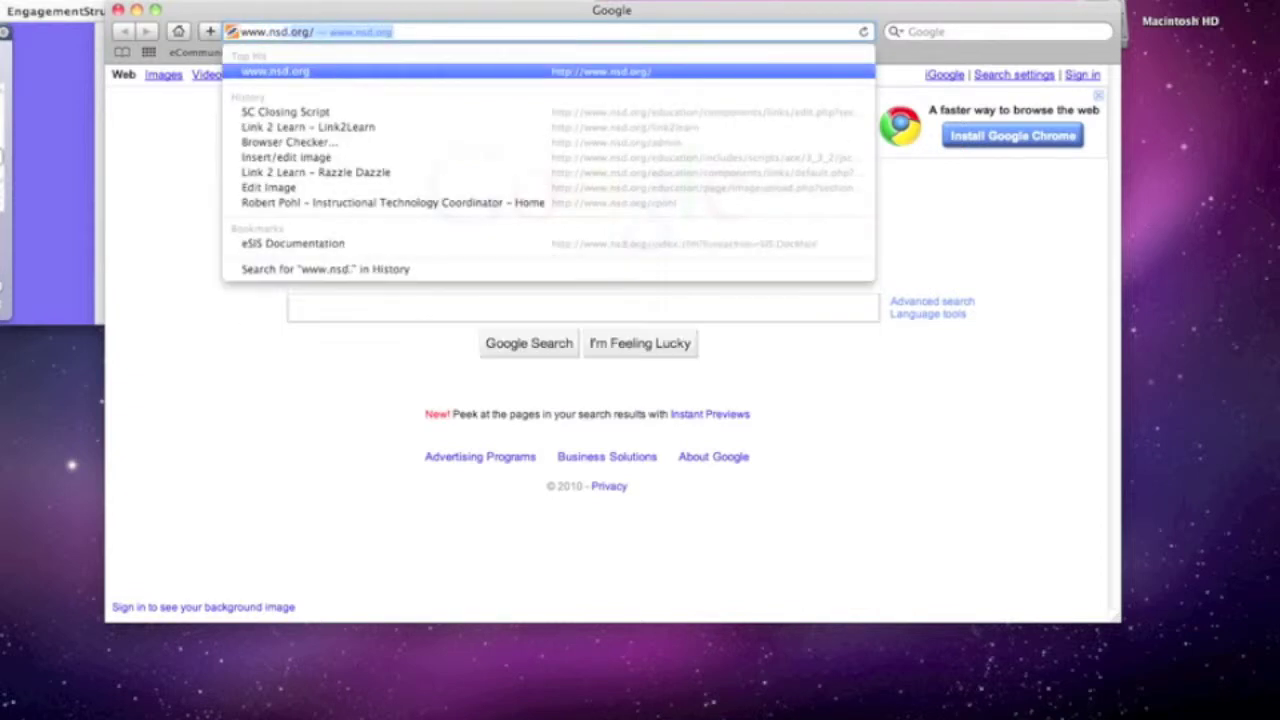
type("l")
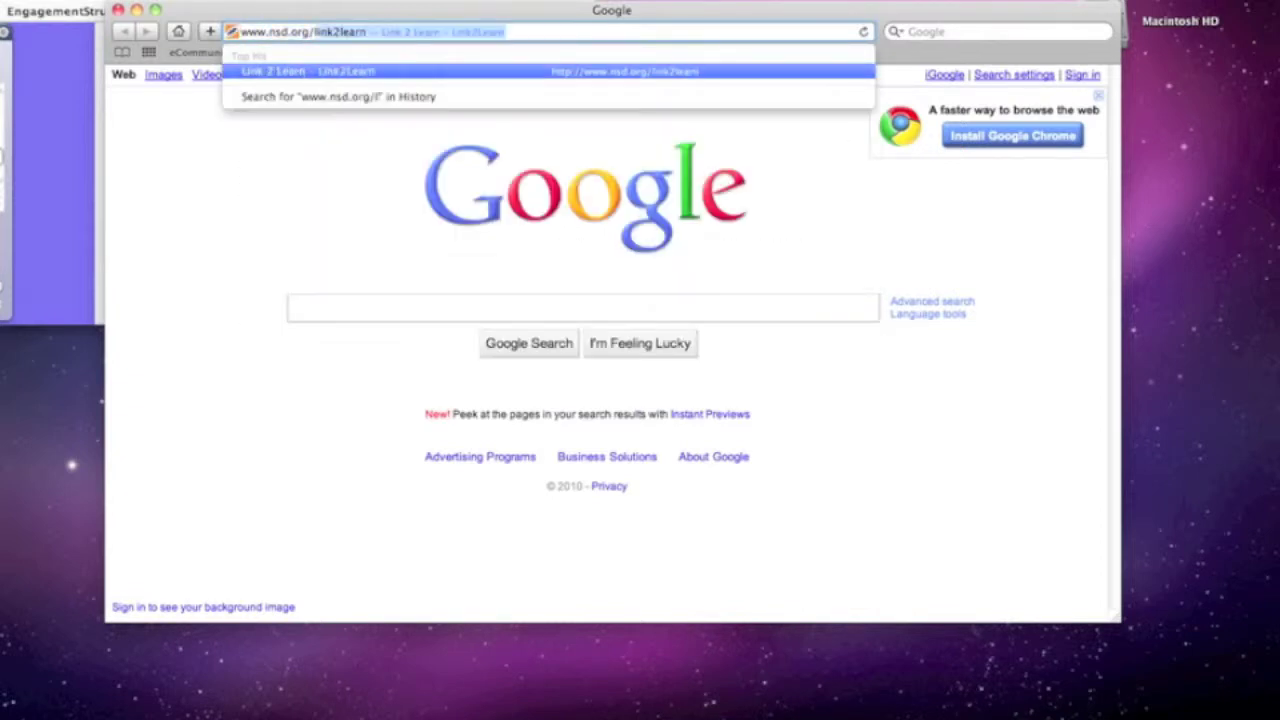
type("ink2learn")
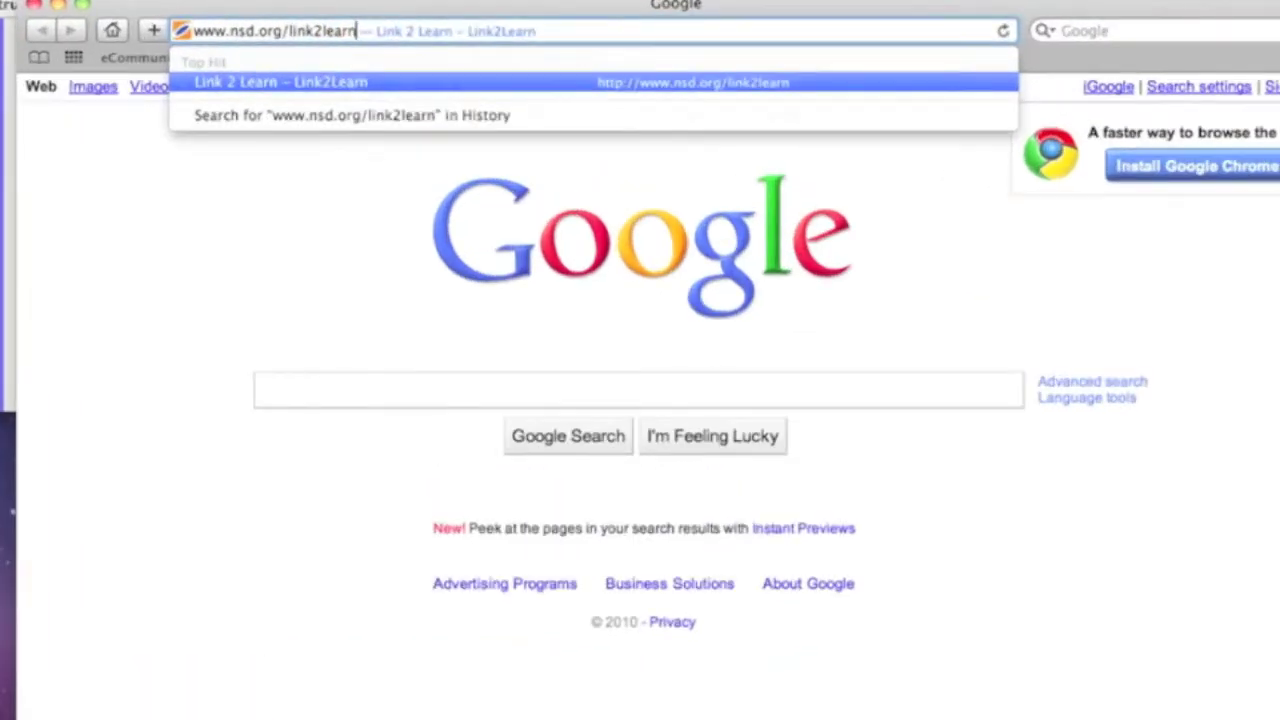
Step: Load Link 2 Learn and follow Multimedia > Razzle Dazzle > Glitter Text to the RedKid Glitter Text Generator
key("Return")
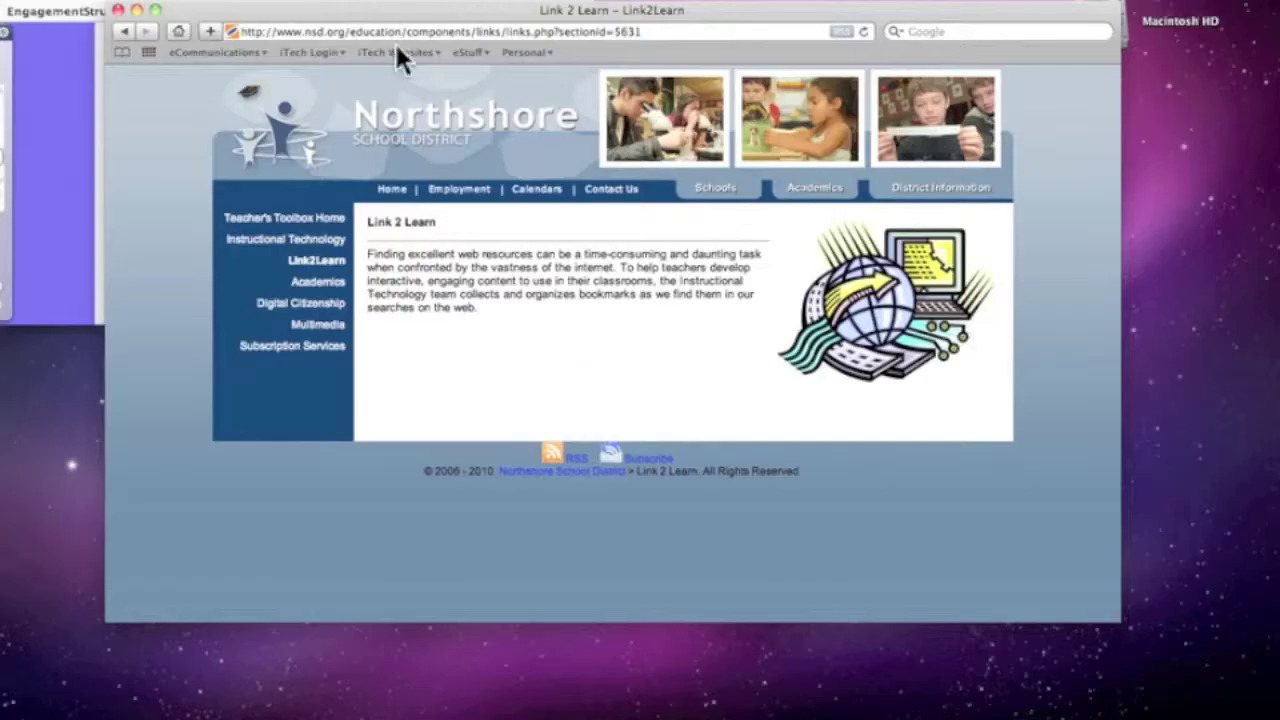
mouse_move(338, 277)
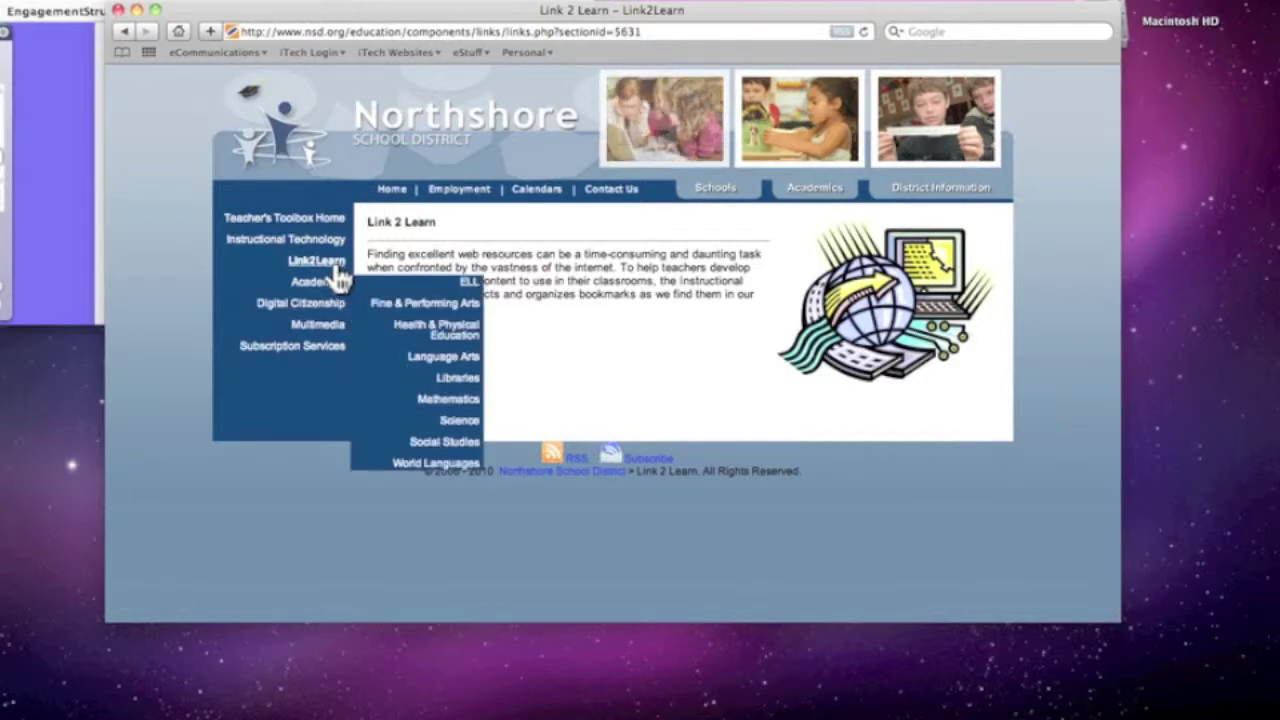
mouse_move(331, 330)
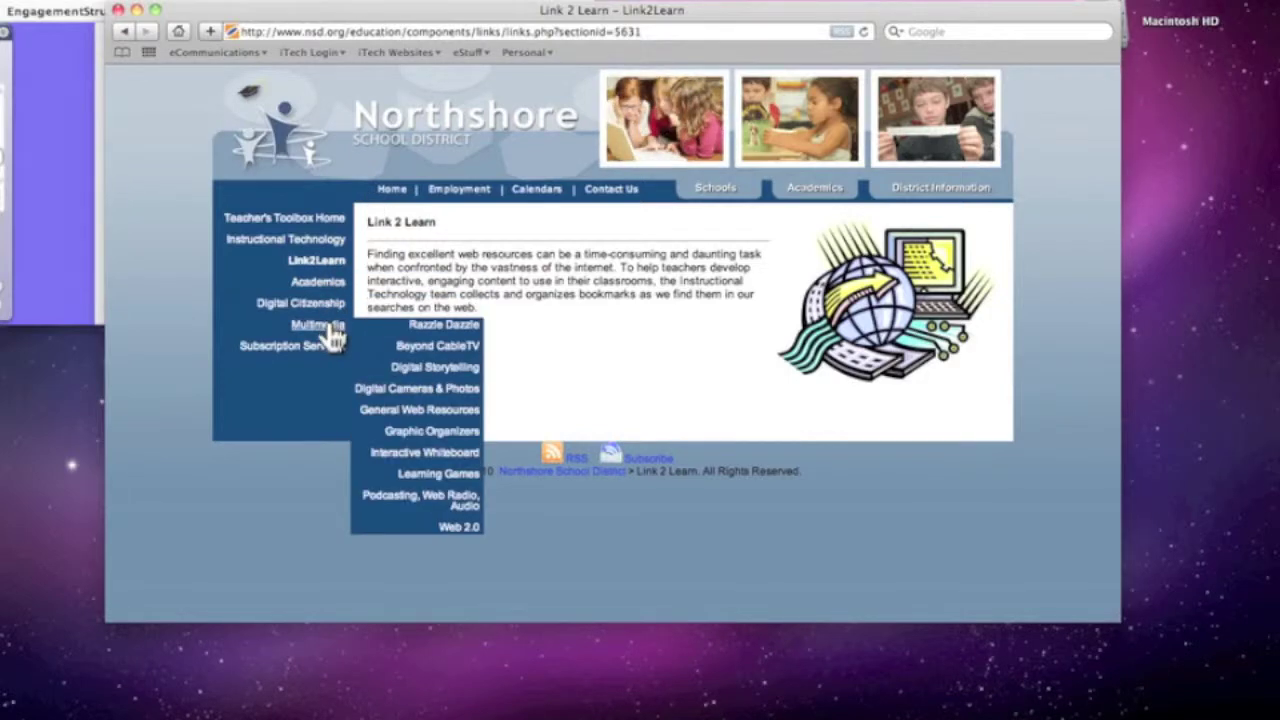
left_click(418, 328)
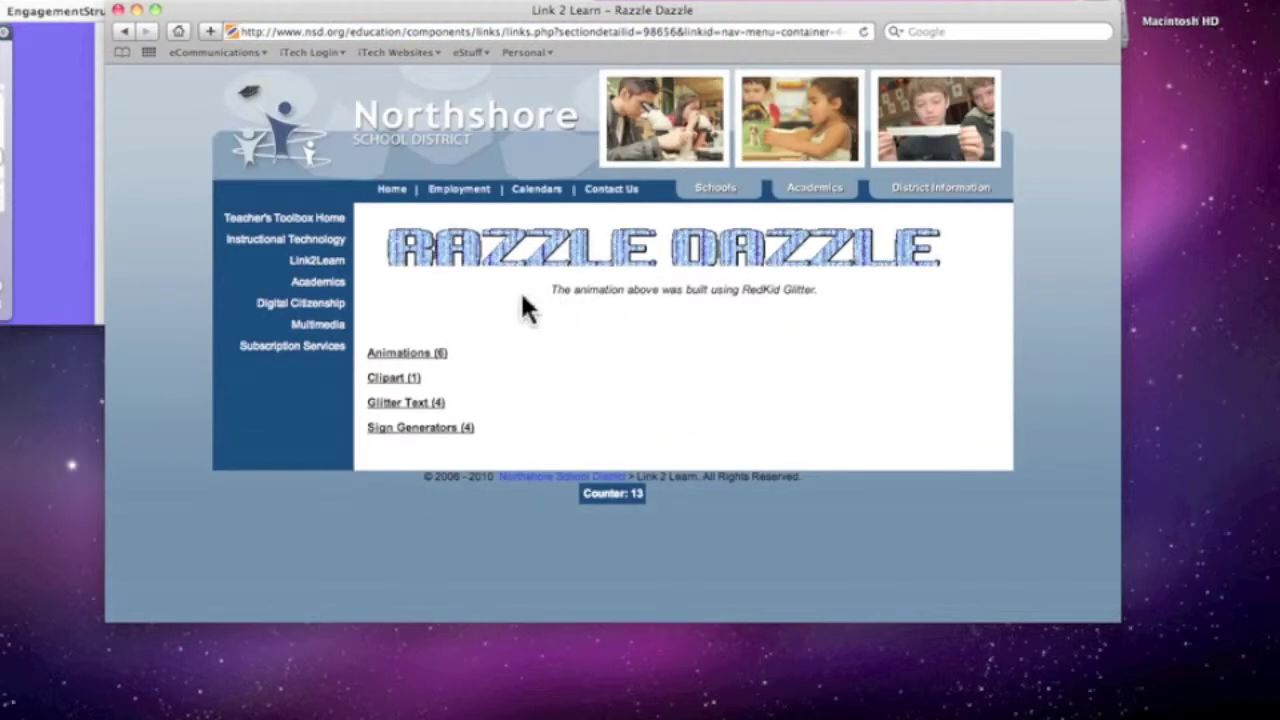
left_click(437, 405)
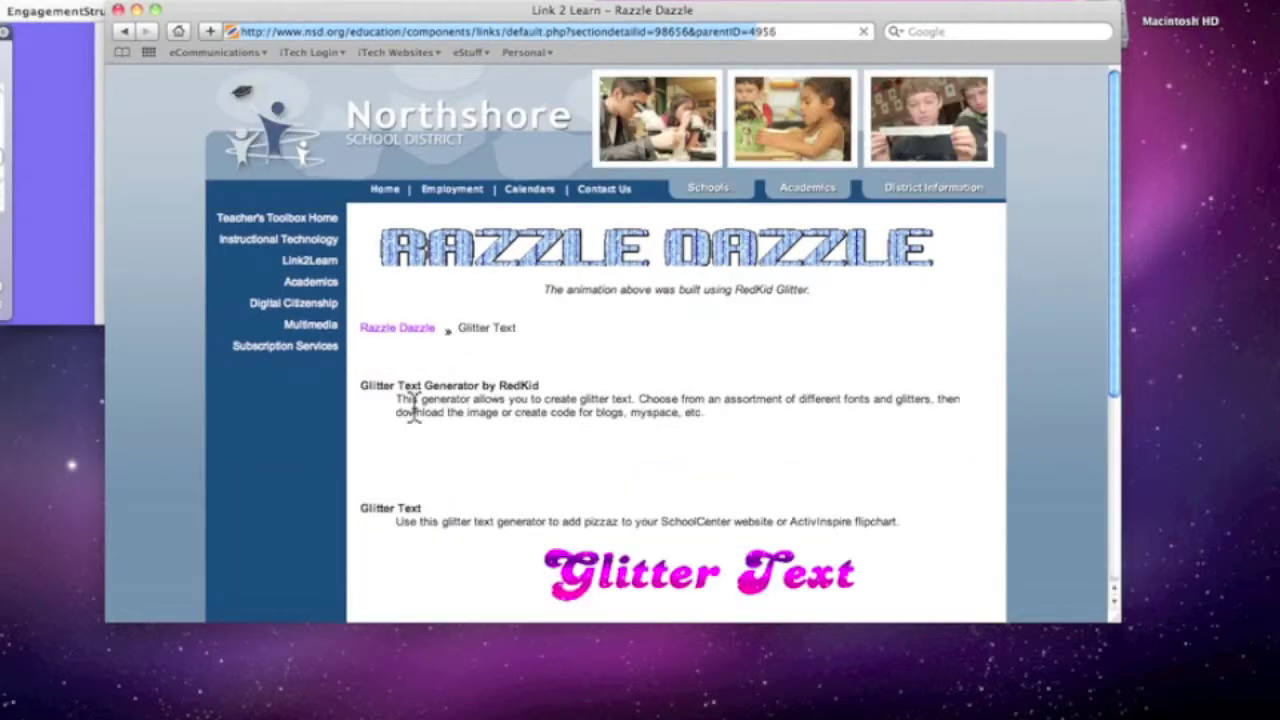
scroll(481, 400, "down", 3)
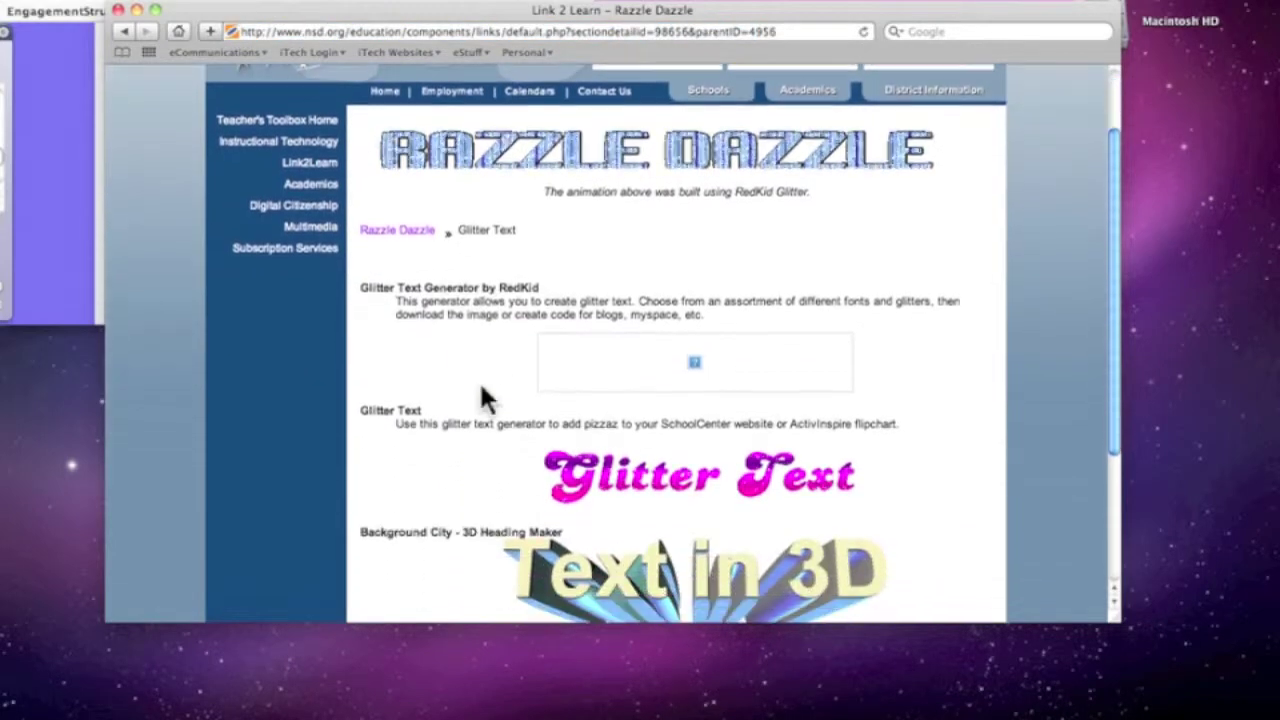
left_click(412, 292)
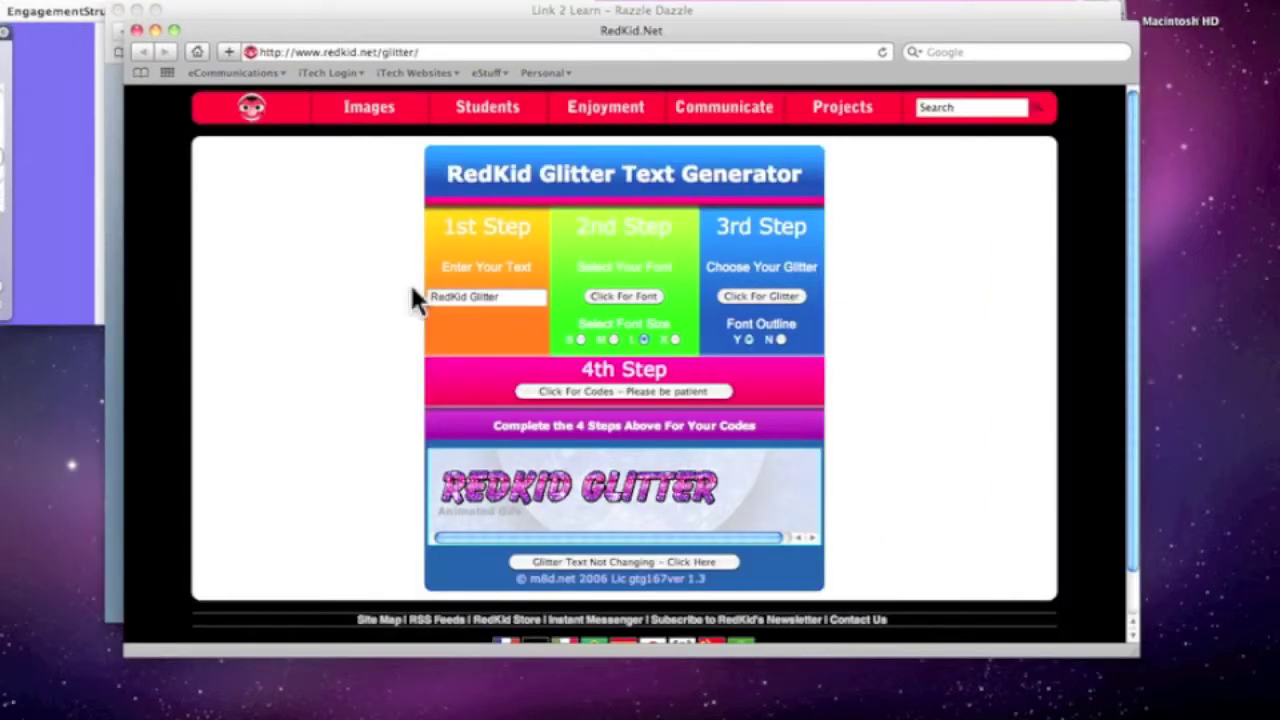
Step: Replace the sample glitter text with 'Answer' and choose a font for it
key("BackSpace")
key("BackSpace")
key("BackSpace")
key("BackSpace")
key("BackSpace")
key("BackSpace")
key("BackSpace")
key("BackSpace")
key("BackSpace")
key("BackSpace")
key("BackSpace")
key("BackSpace")
key("BackSpace")
key("BackSpace")
type("Answe")
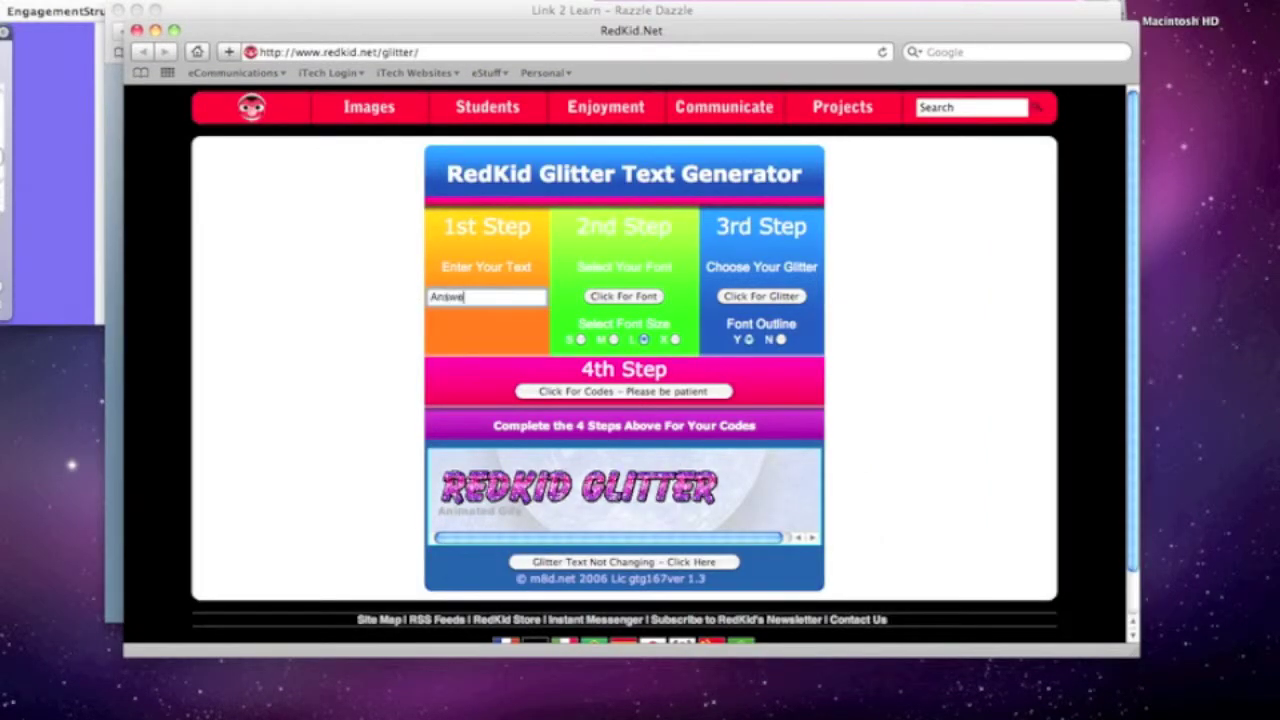
type("r")
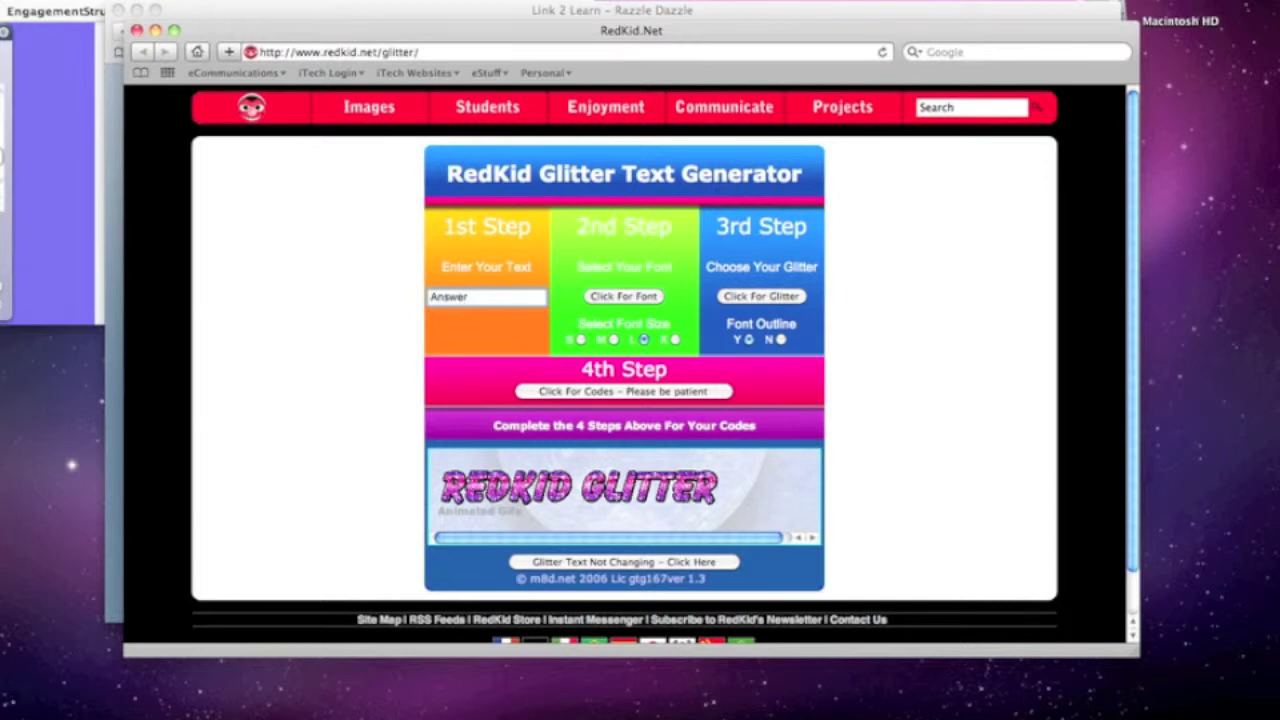
left_click(620, 296)
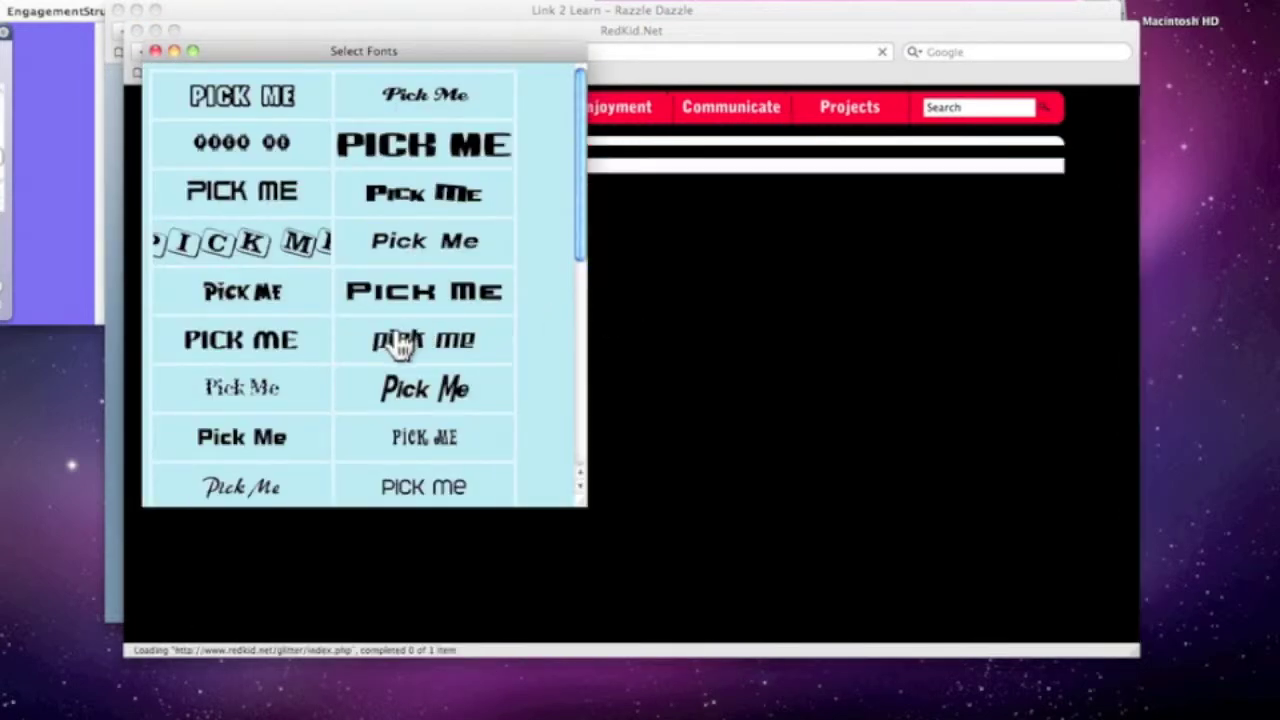
scroll(400, 342, "down", 5)
left_click(243, 278)
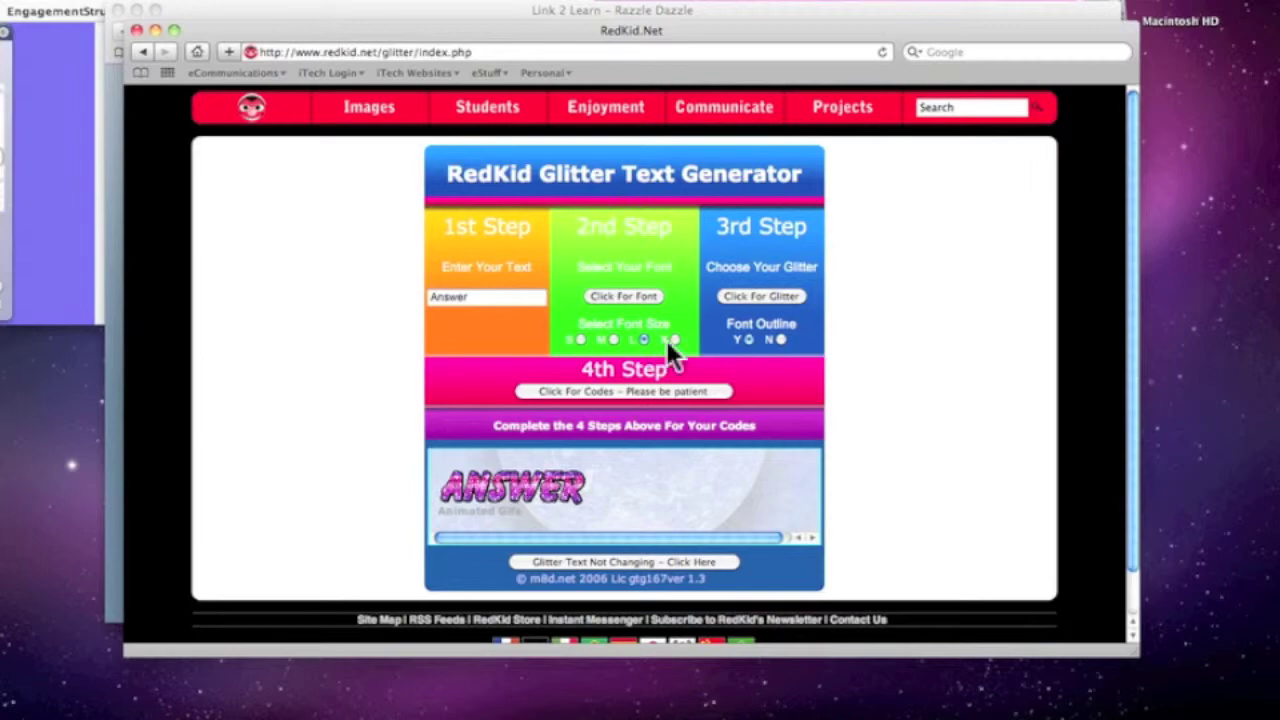
Step: Apply a pink glitter pattern to ANSWER and save the image to the desktop as a GIF
left_click(771, 298)
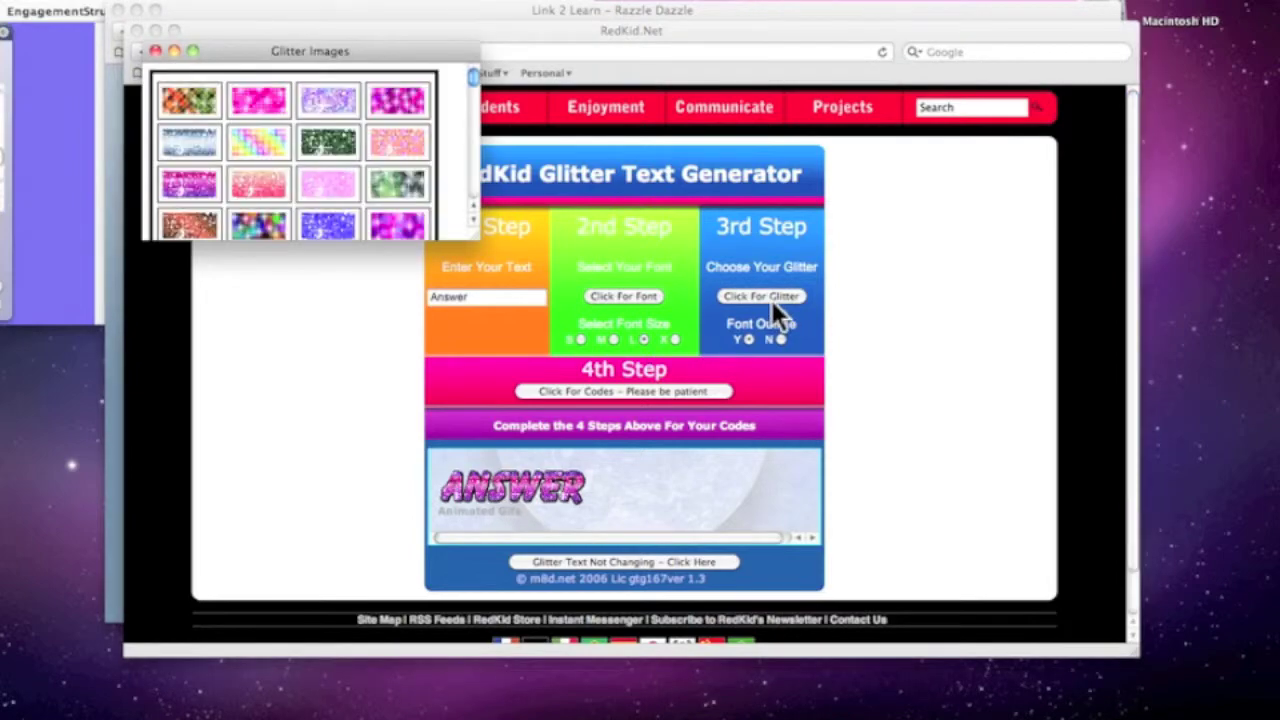
left_click_drag(471, 231, 487, 660)
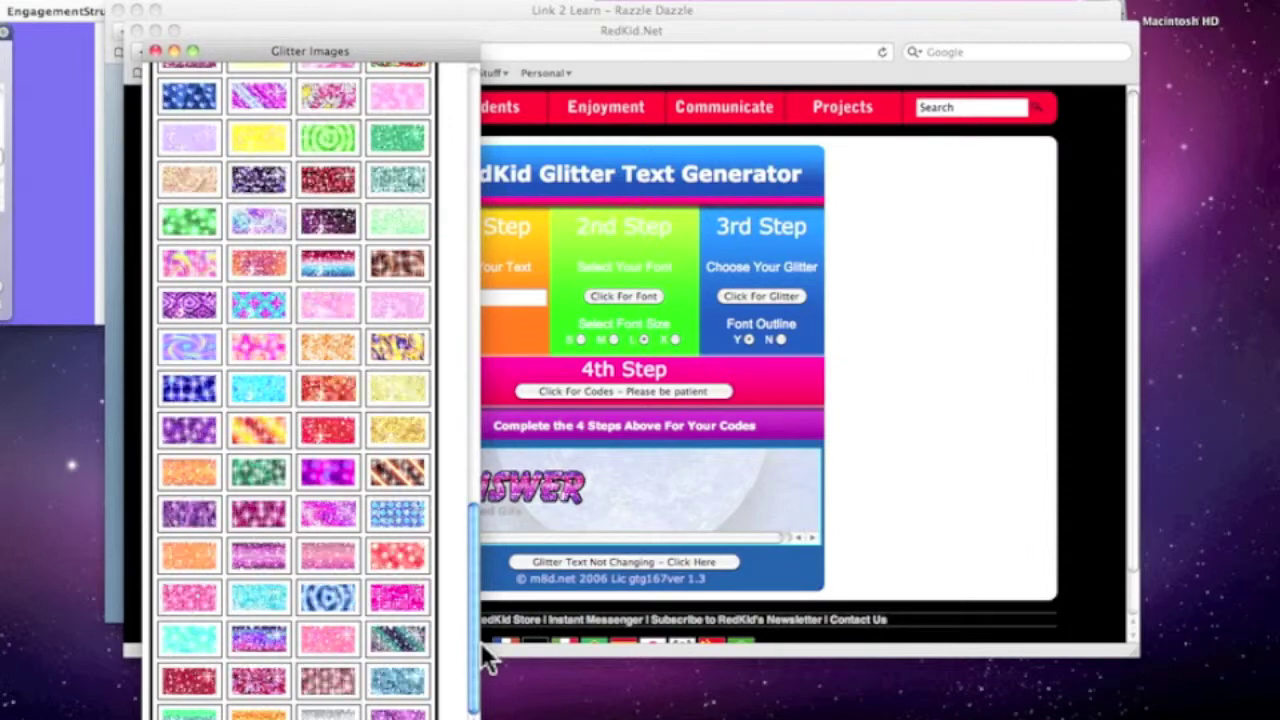
left_click(308, 510)
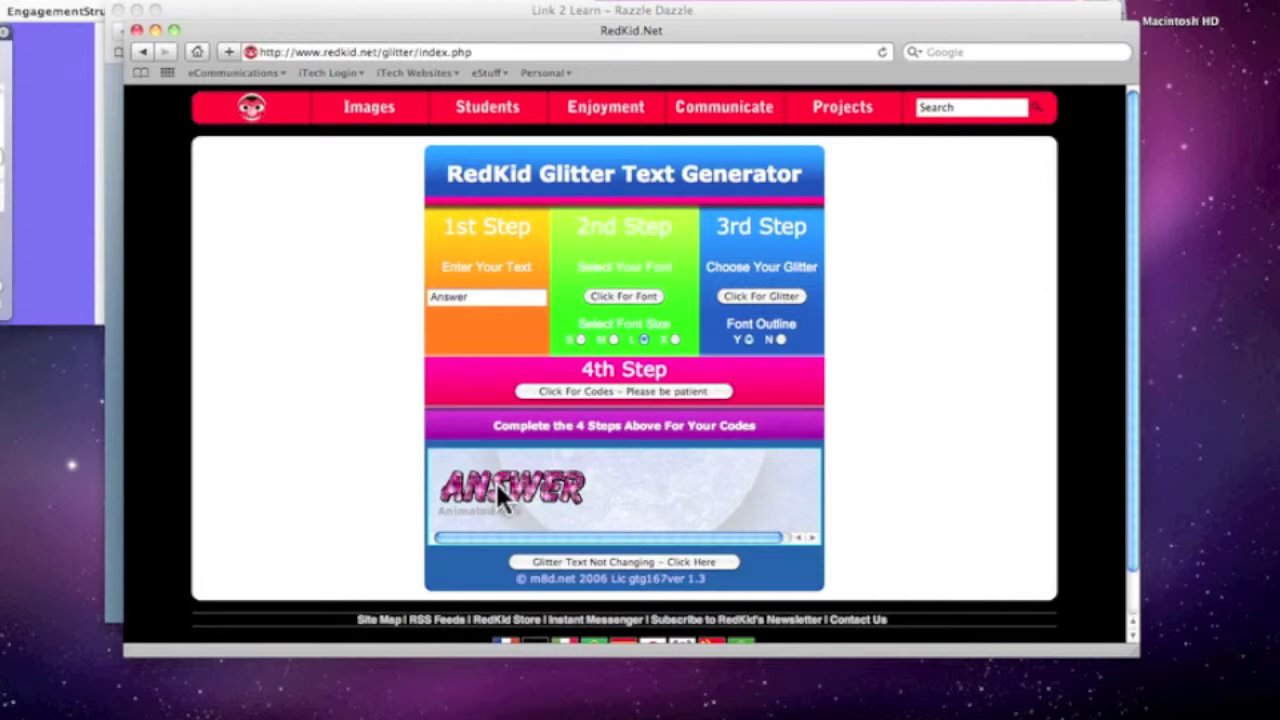
left_click_drag(590, 492, 1200, 462)
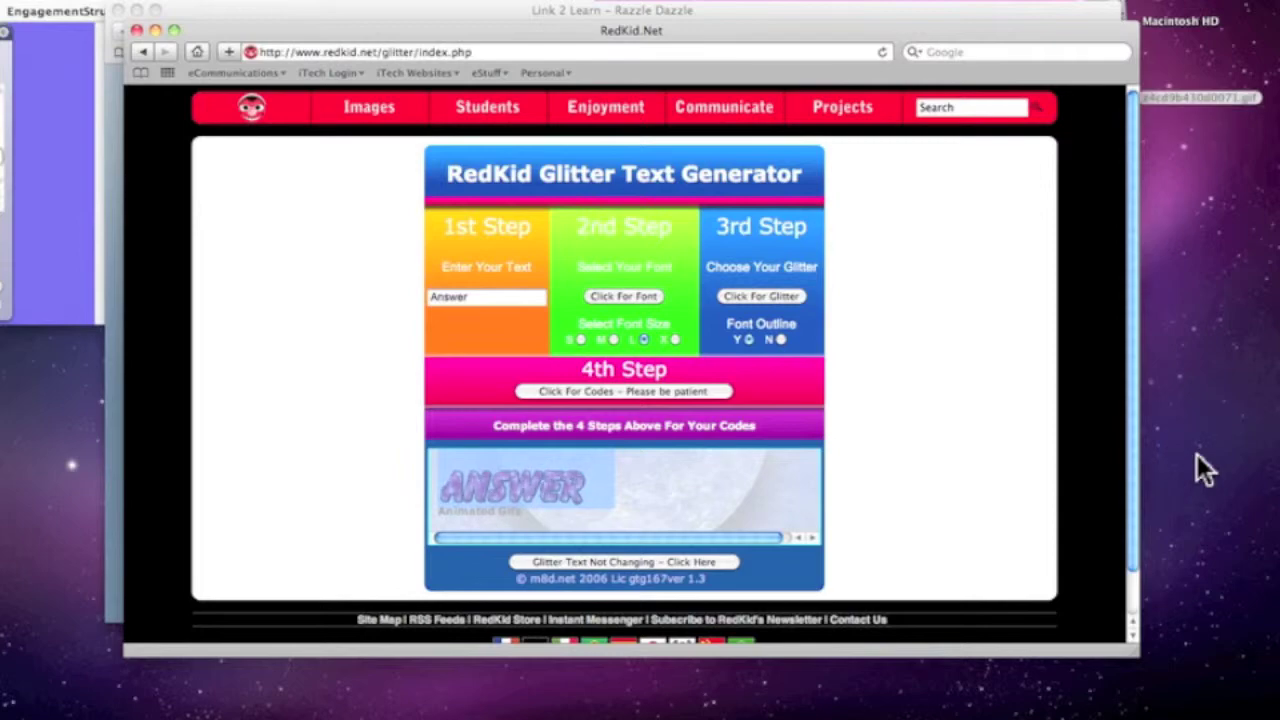
Step: Move the Razzle Dazzle window aside, enlarge the flipchart window, and drop the ANSWER GIF onto page 16
left_click(528, 12)
left_click_drag(490, 16, 467, 498)
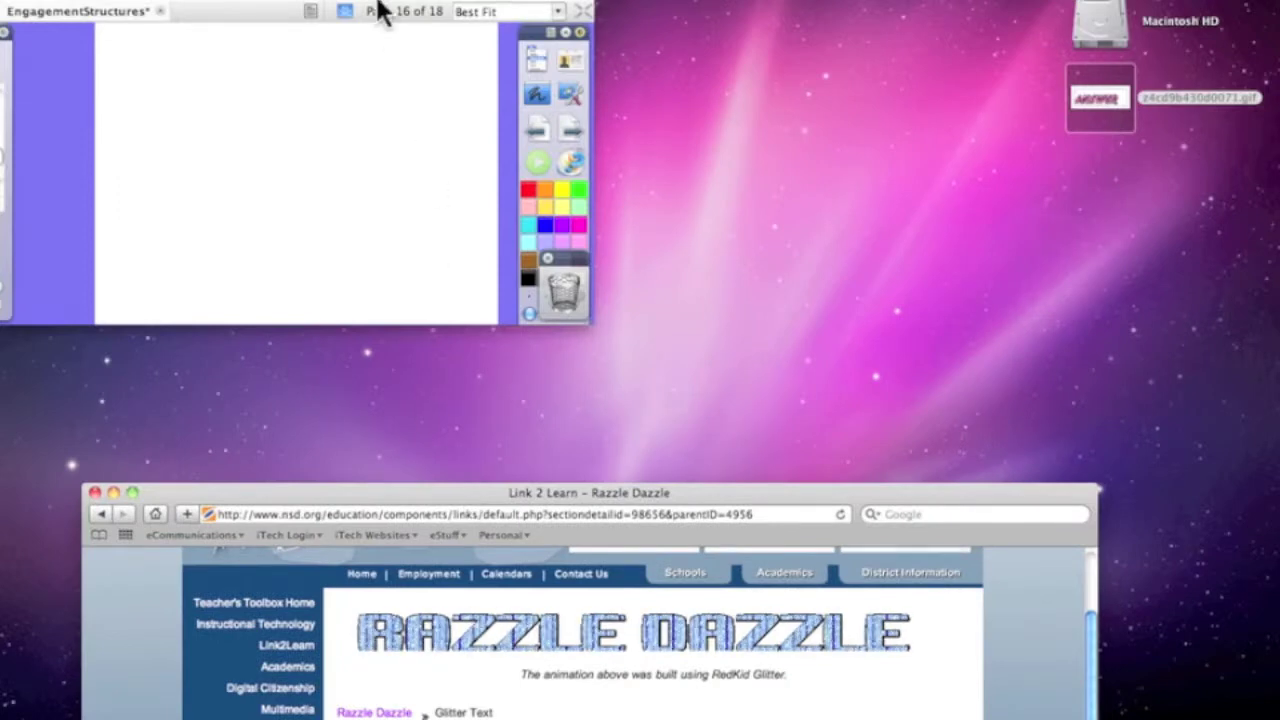
left_click_drag(386, 14, 461, 71)
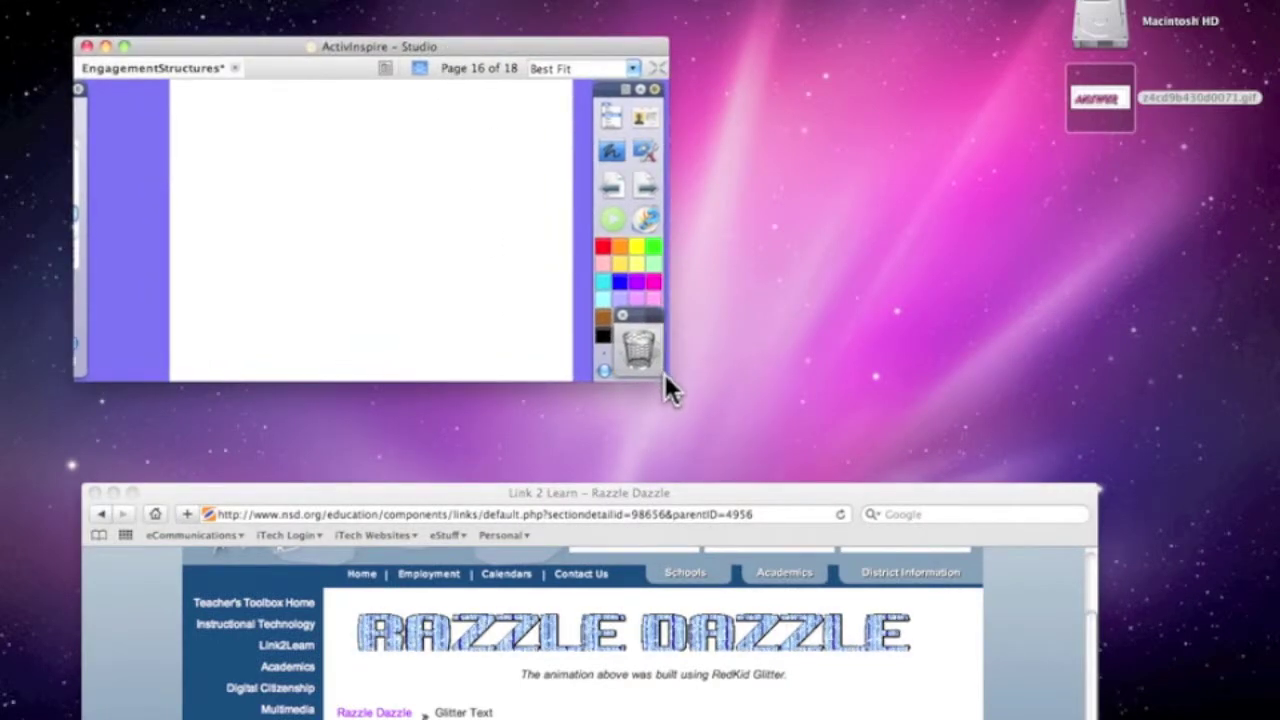
left_click_drag(665, 374, 879, 637)
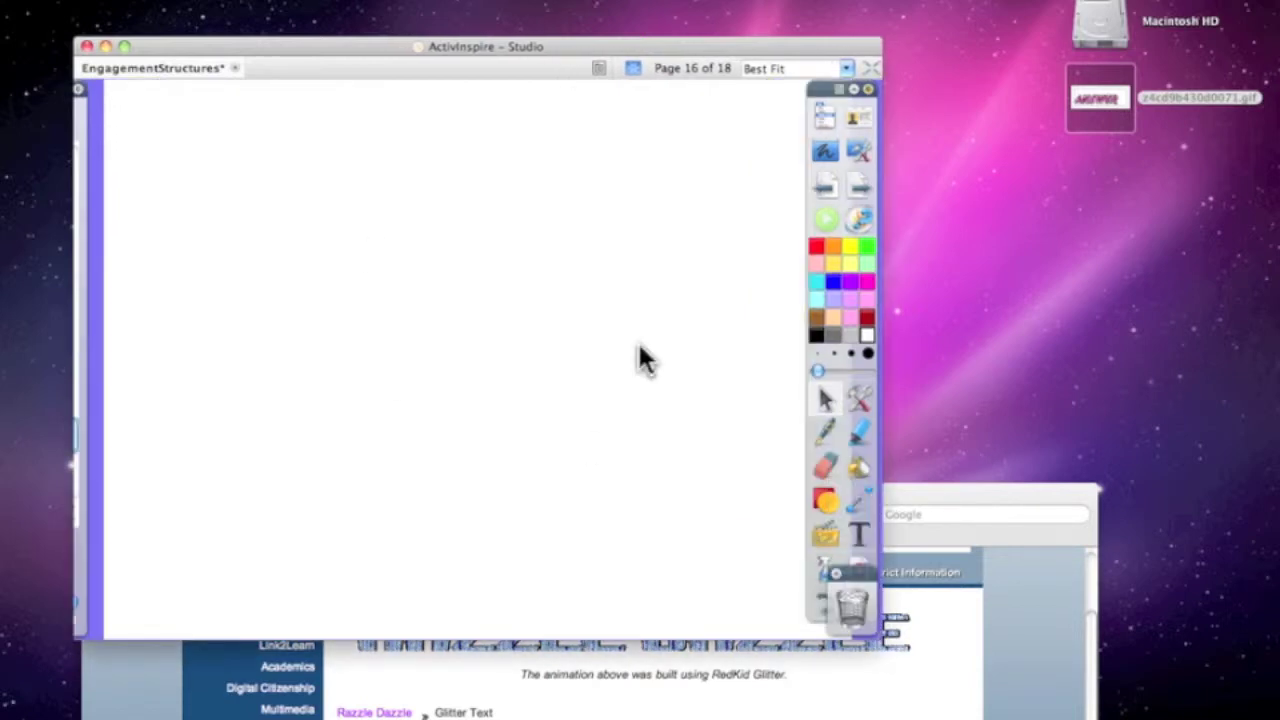
left_click_drag(1116, 99, 446, 240)
Step: Add the text 'What is the missing _______?' at top left and place the ANSWER image on the blank
key("t")
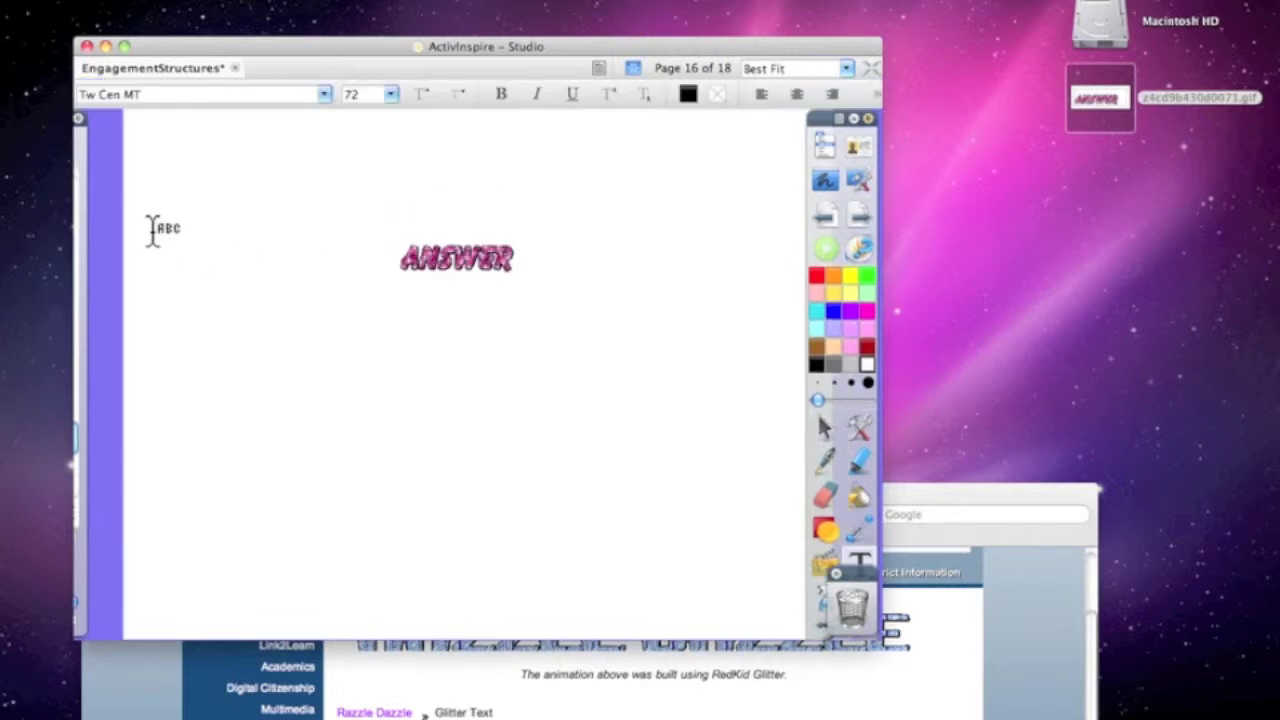
left_click(183, 177)
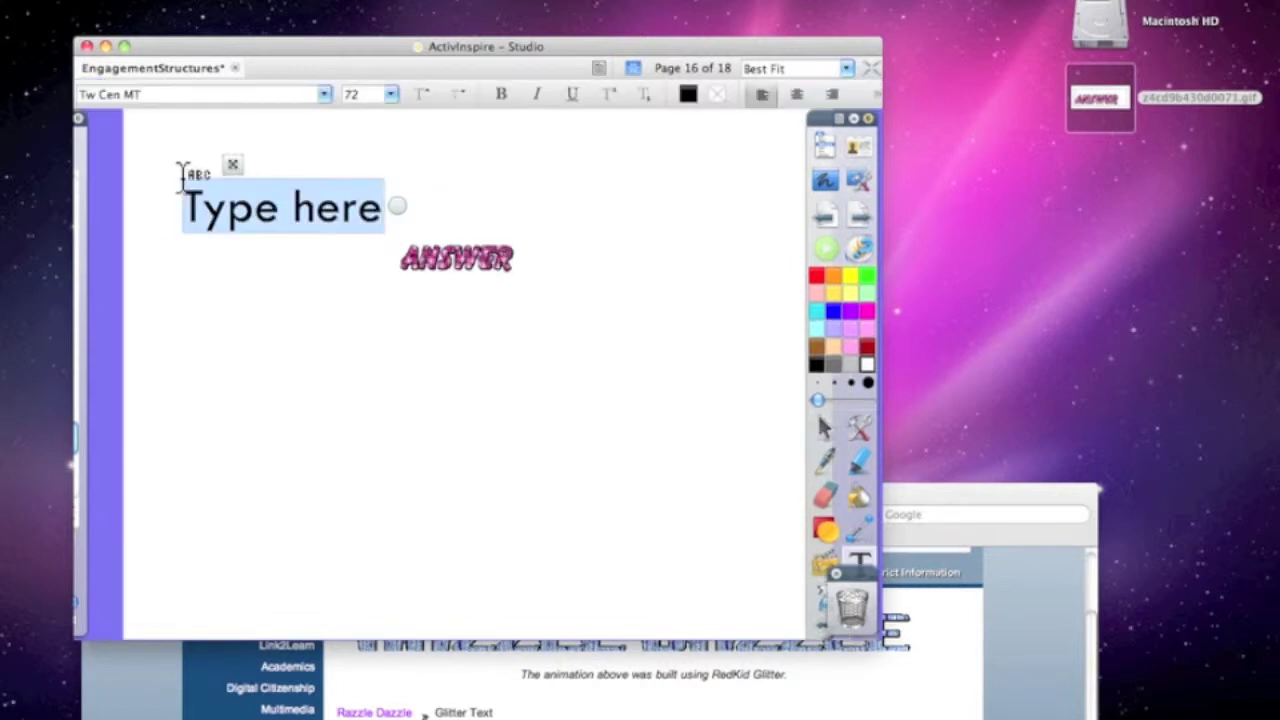
type("What is the mis")
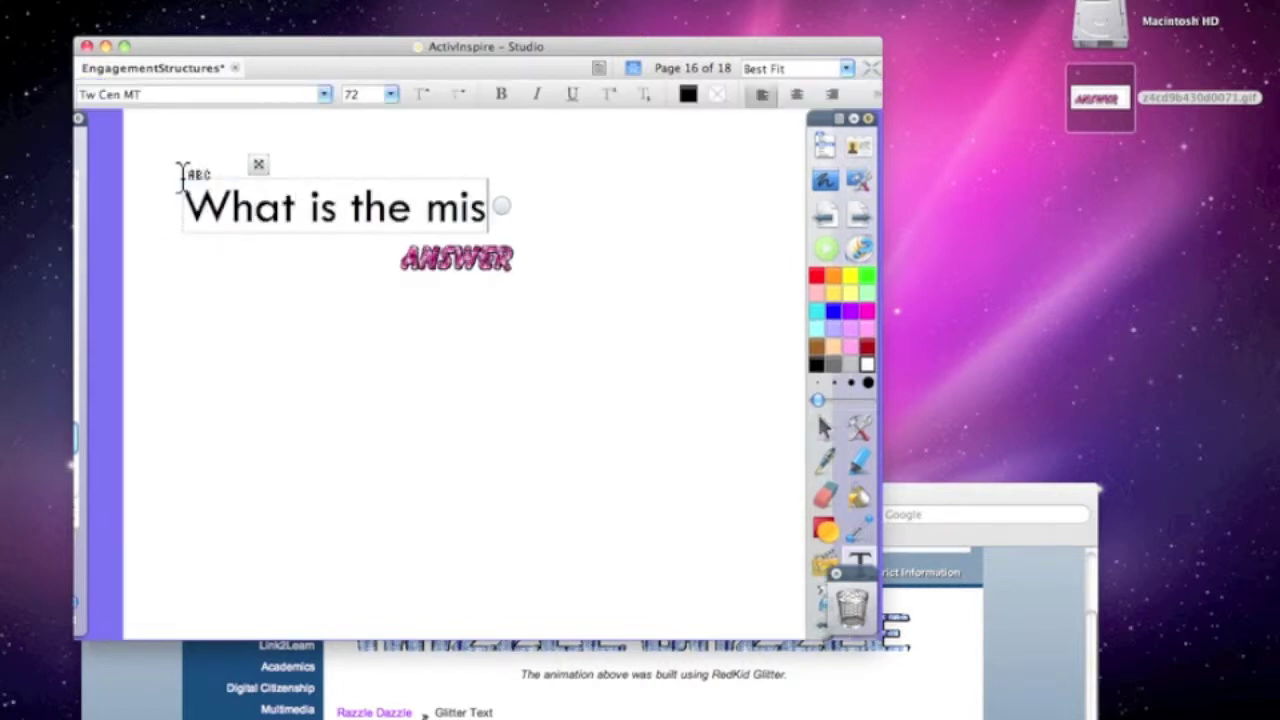
type("sing")
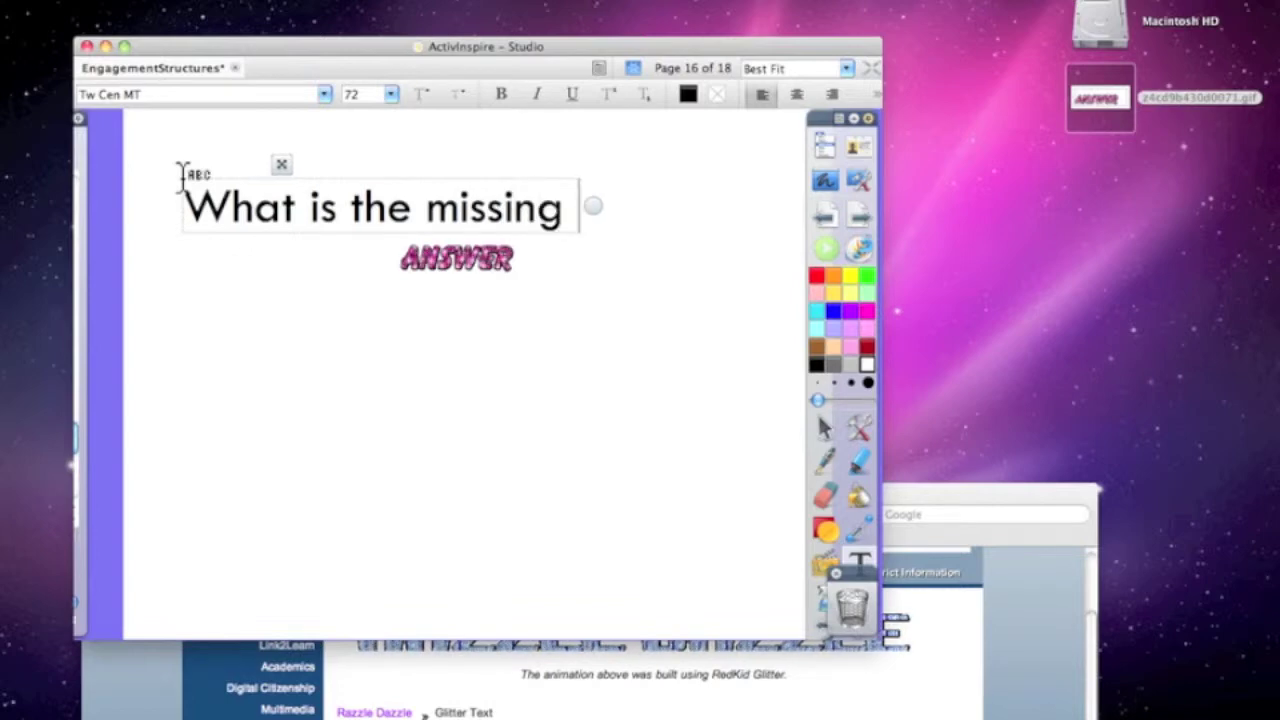
type(" _______")
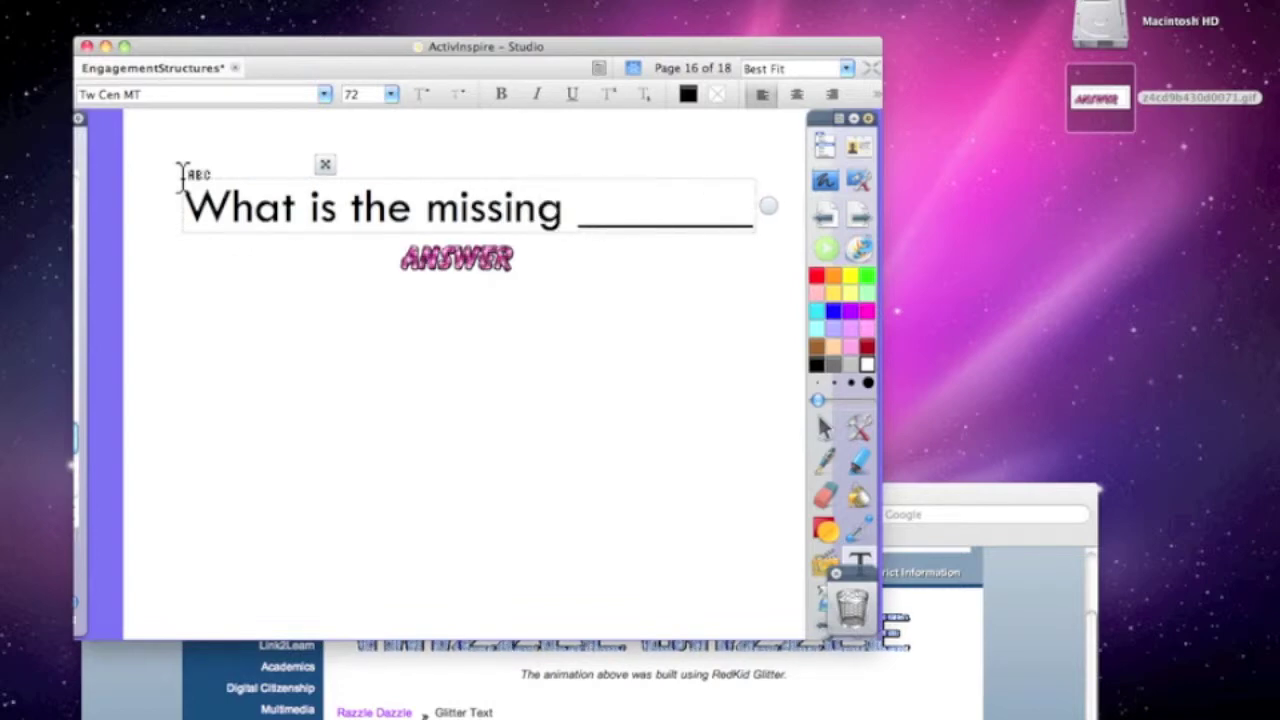
type("?")
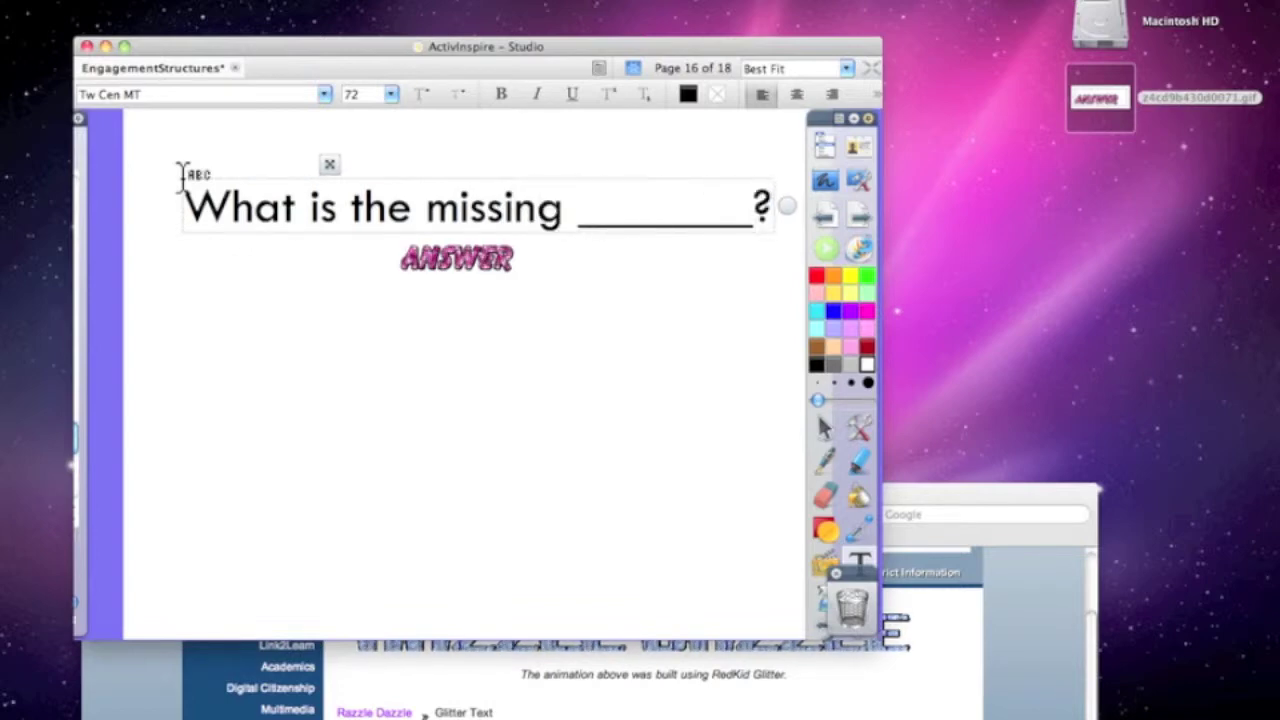
left_click(462, 303)
left_click_drag(444, 250, 664, 187)
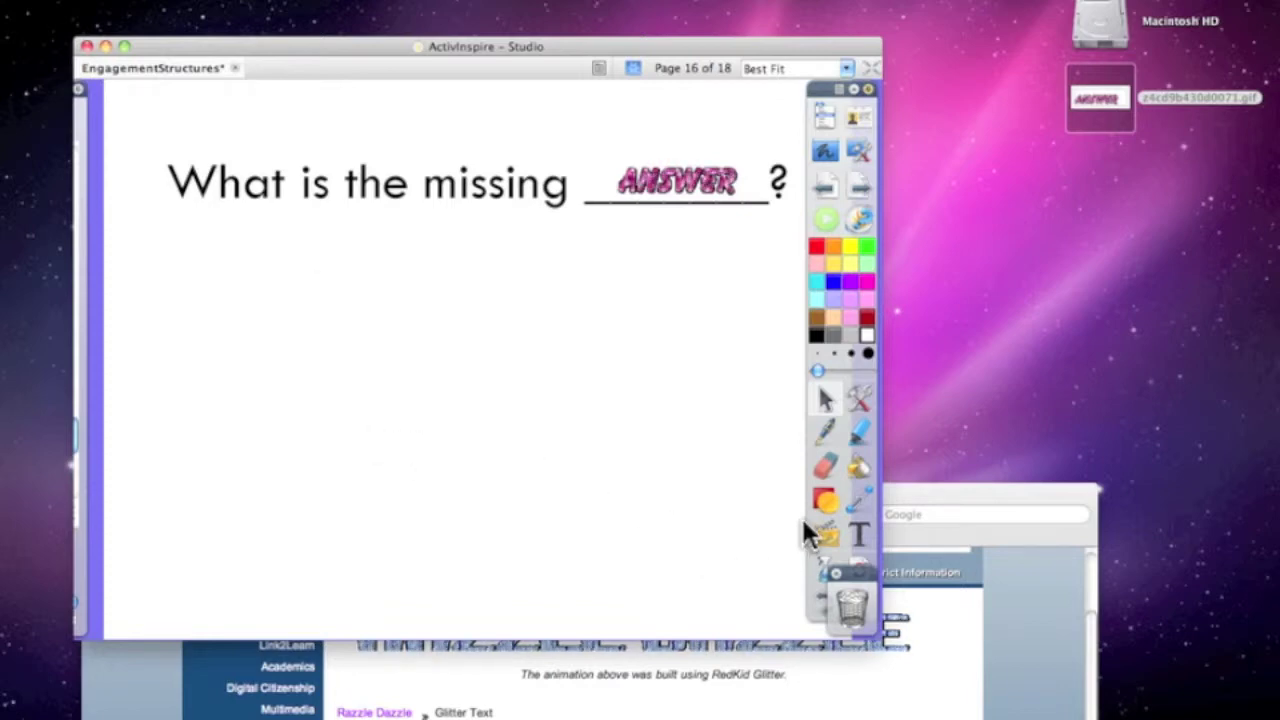
Step: Draw a thick white pen stroke over the ANSWER image on the blank line
left_click(826, 432)
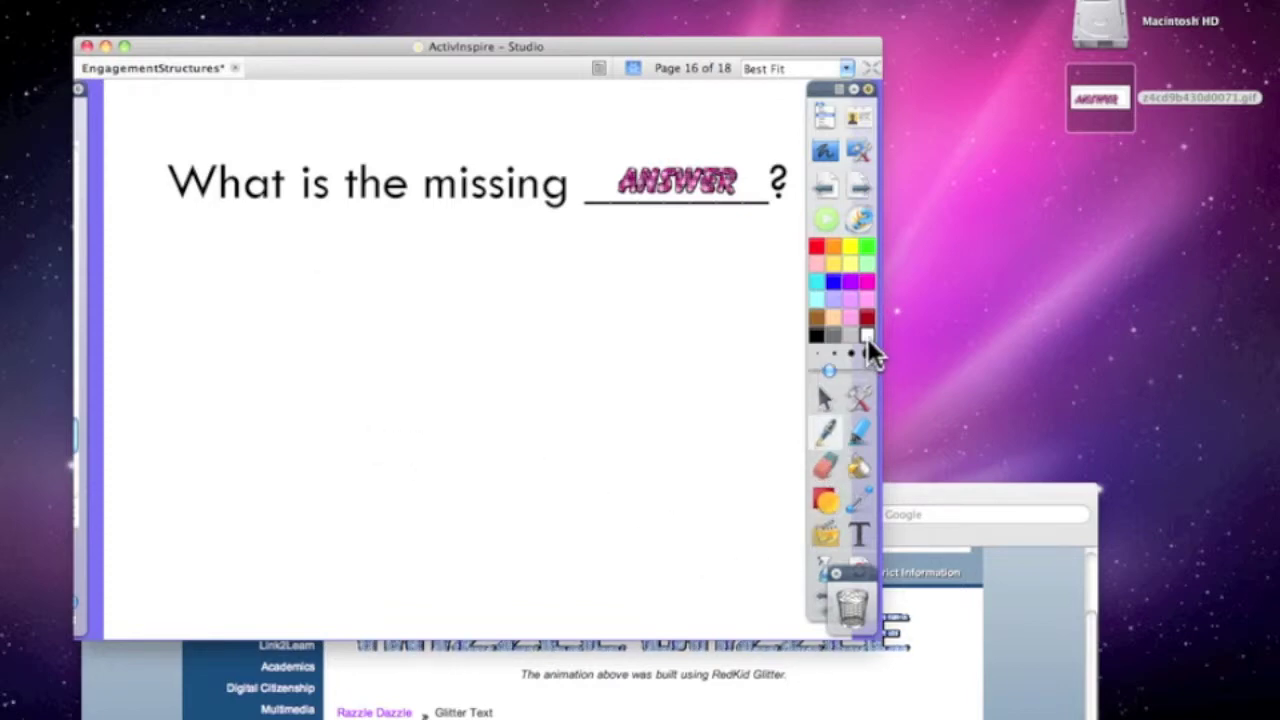
left_click_drag(829, 370, 841, 371)
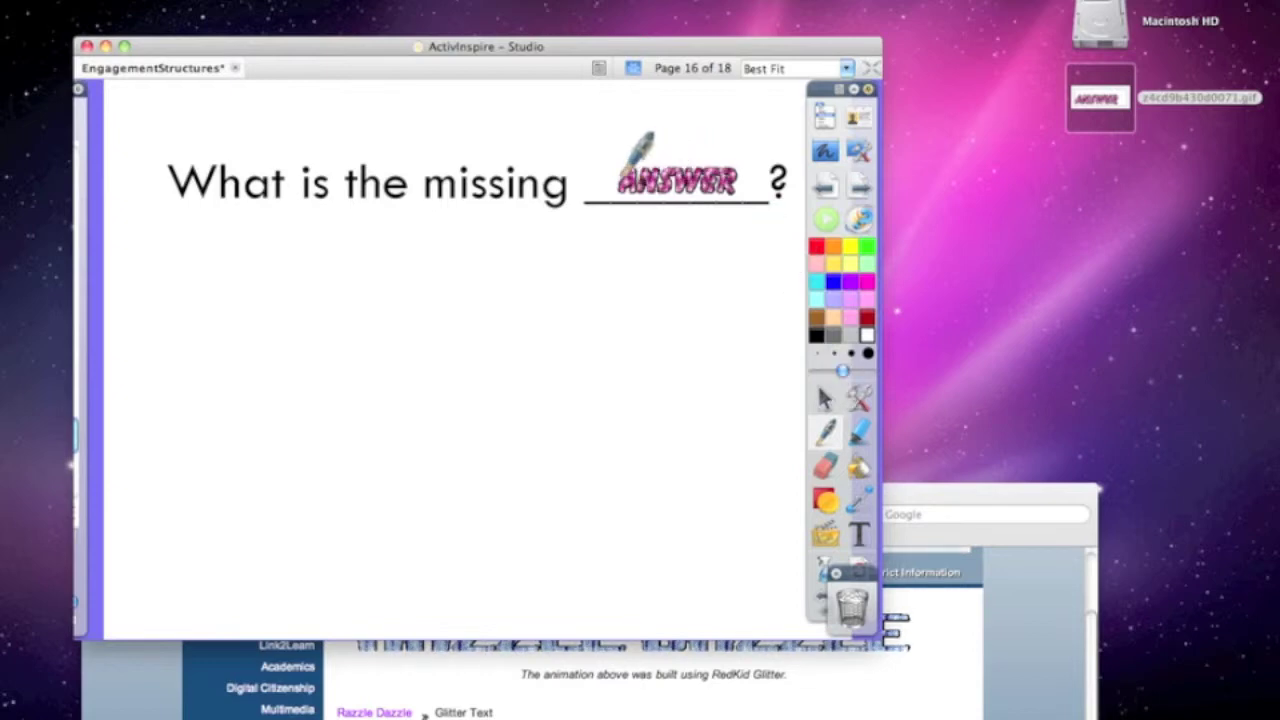
left_click_drag(617, 177, 727, 183)
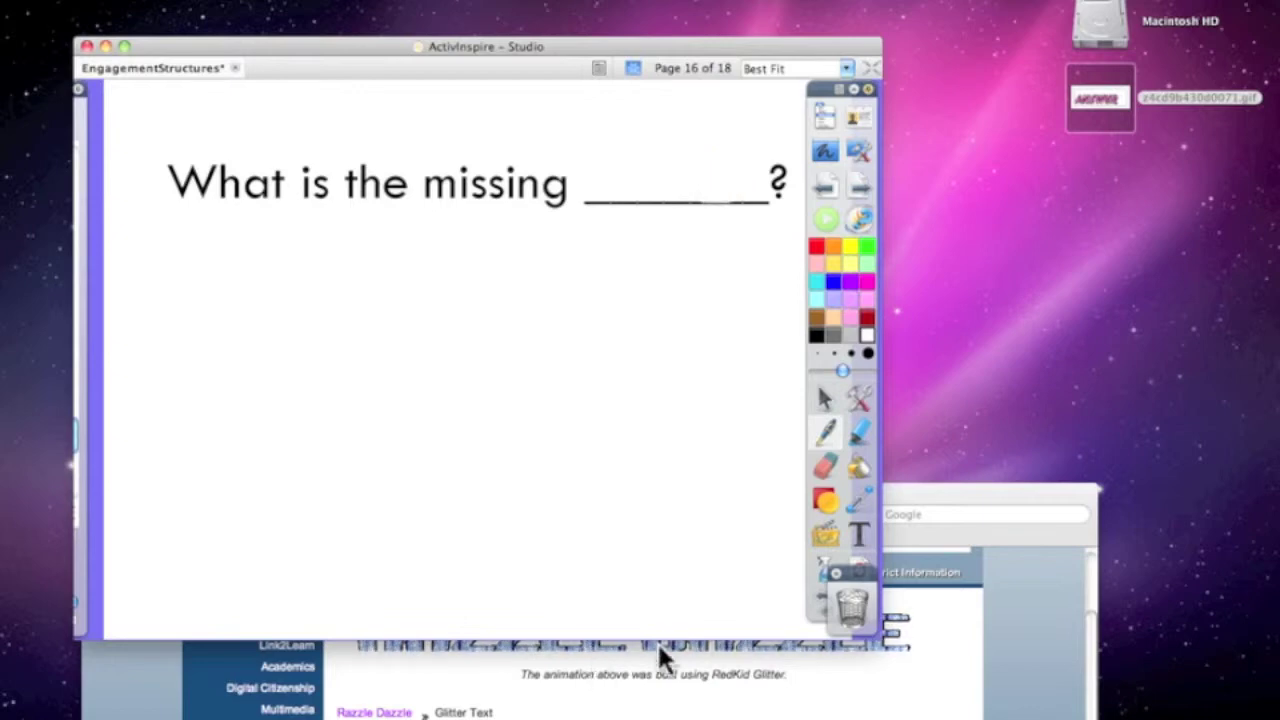
Step: Erase the white ink along the blank line, uncovering the whole glitter ANSWER image
left_click(830, 466)
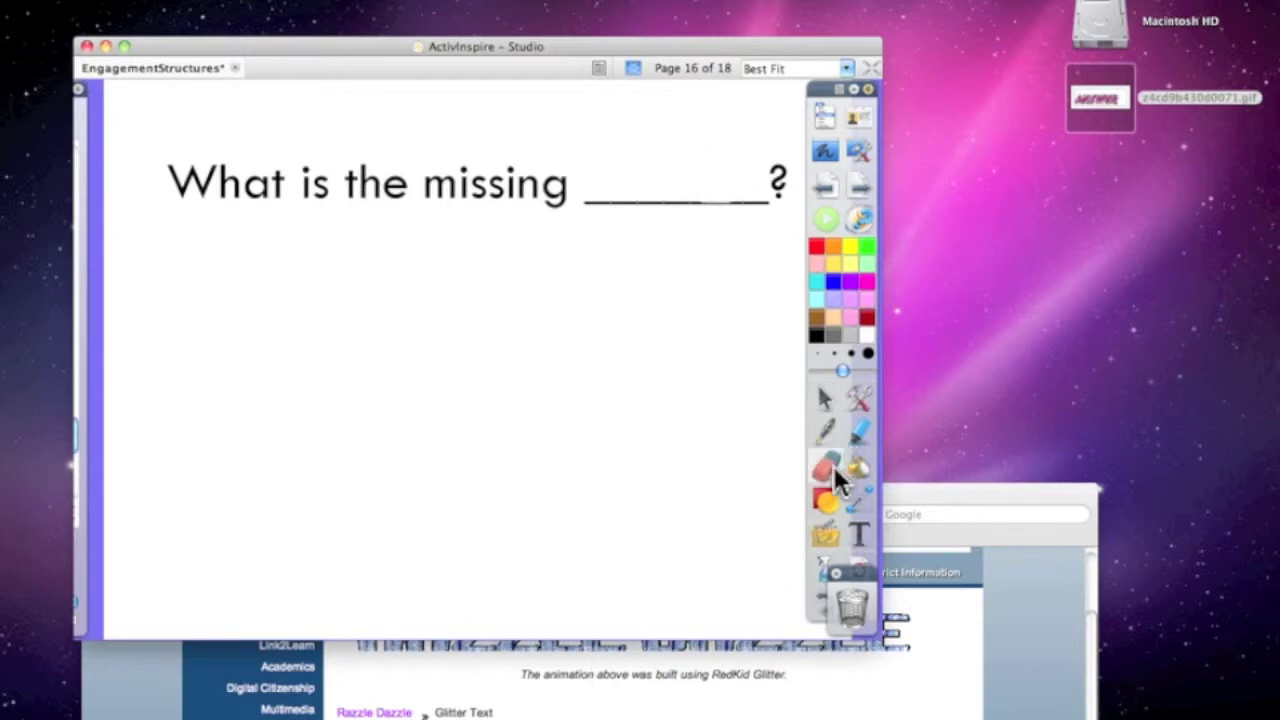
left_click_drag(612, 200, 684, 192)
mouse_move(727, 147)
left_mouse_down()
mouse_move(742, 148)
mouse_move(742, 205)
left_mouse_up()
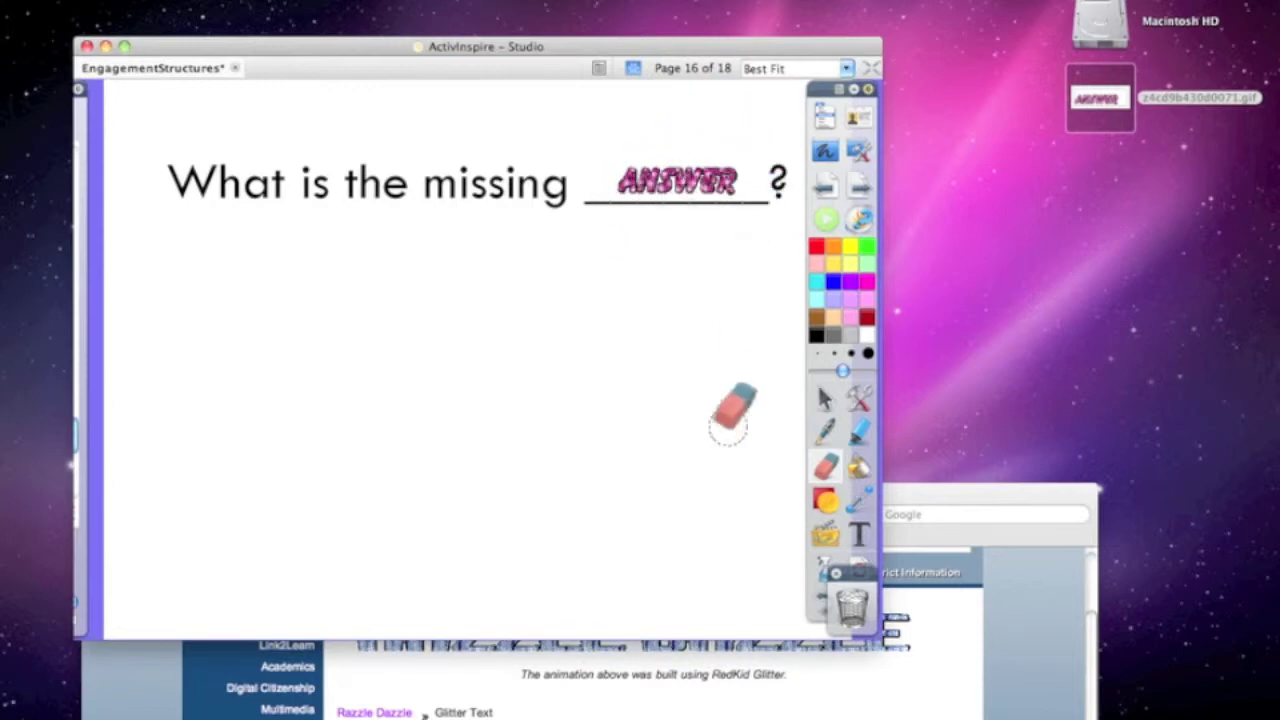